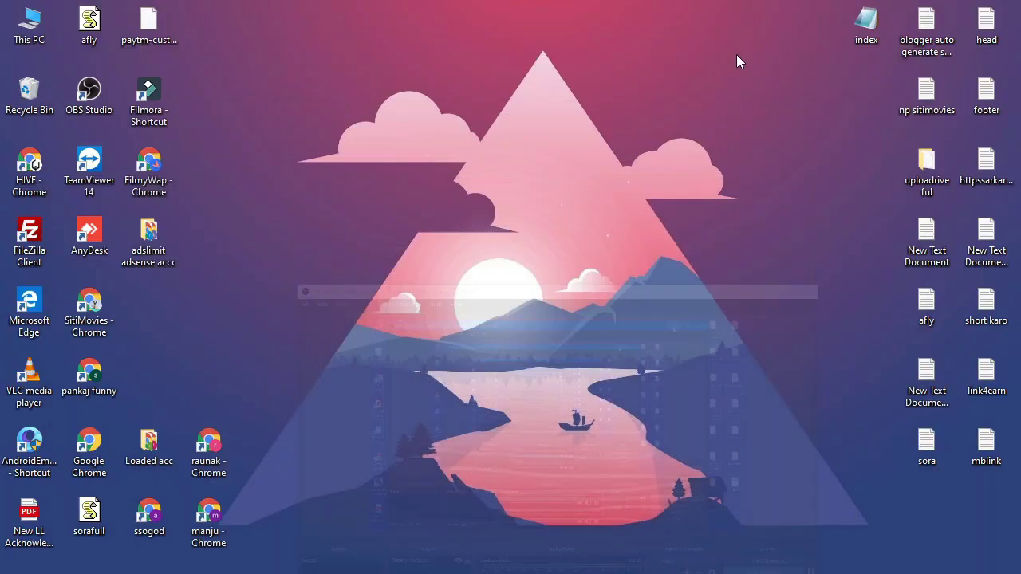
right_click(396, 129)
click(453, 175)
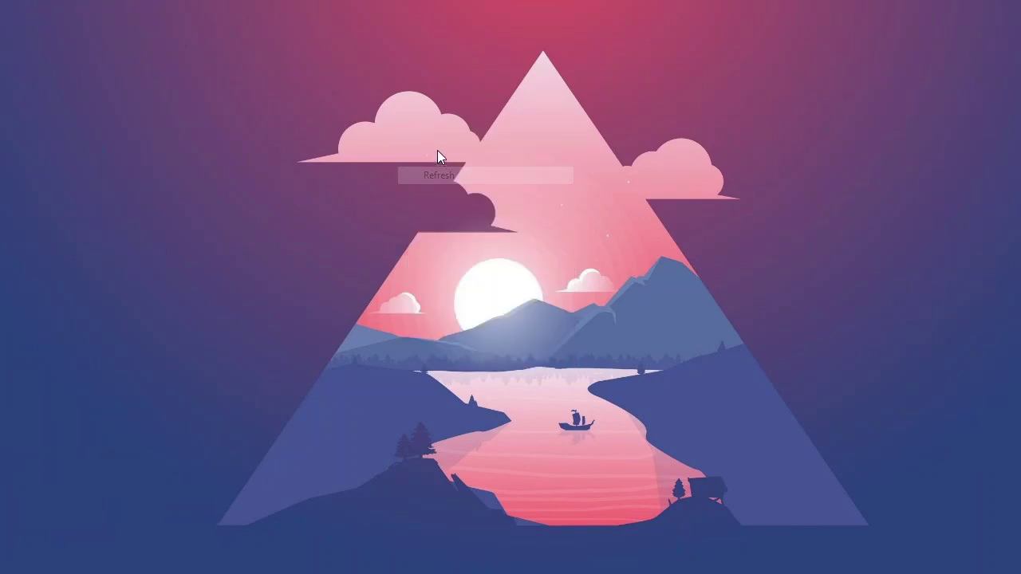
drag(429, 186, 702, 48)
drag(473, 47, 769, 210)
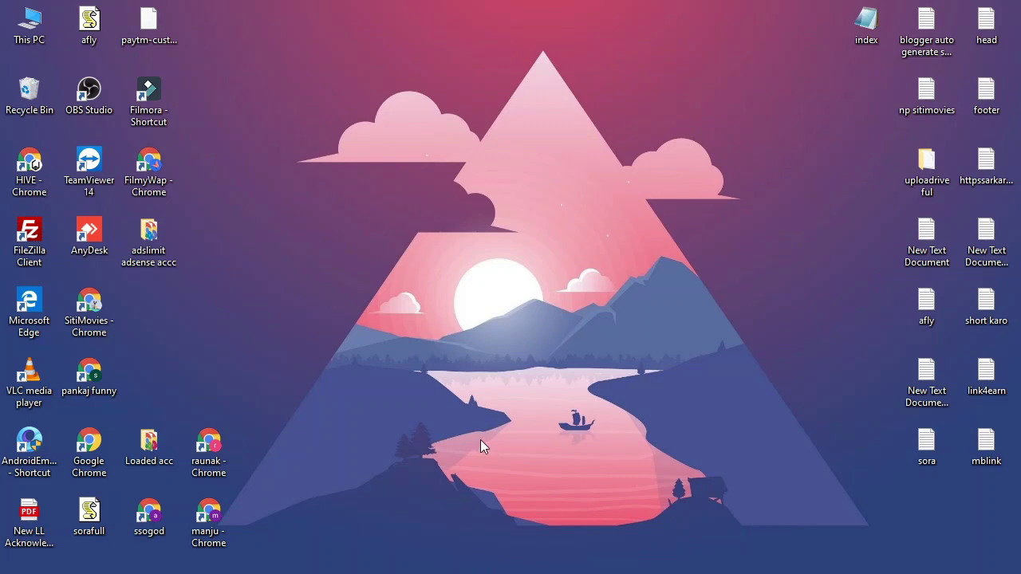
drag(256, 155, 397, 303)
- Switch to the Chrome window and open the mblink.in website
key(alt+Tab)
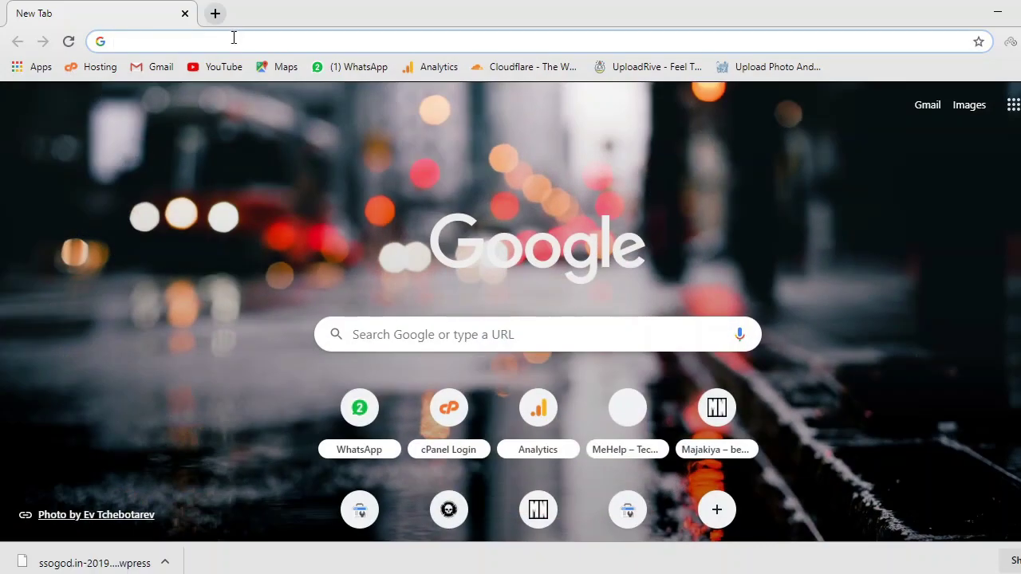
text(mb)
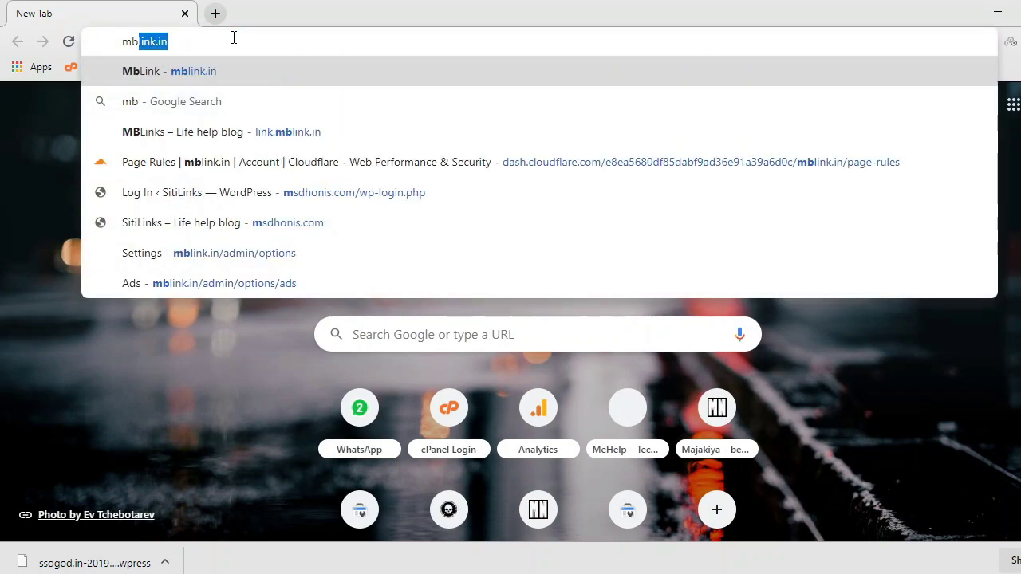
key(Return)
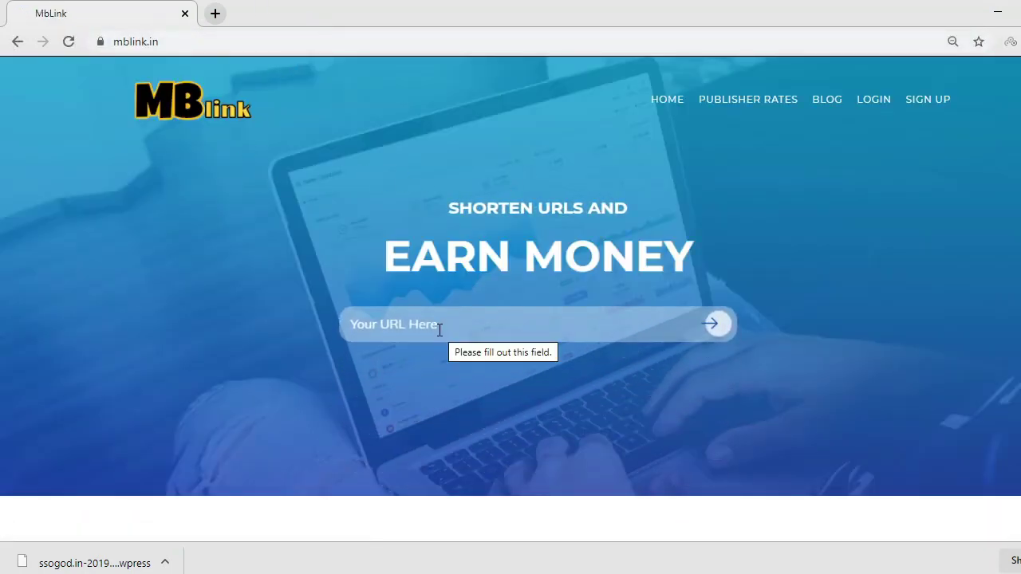
click(440, 330)
click(413, 366)
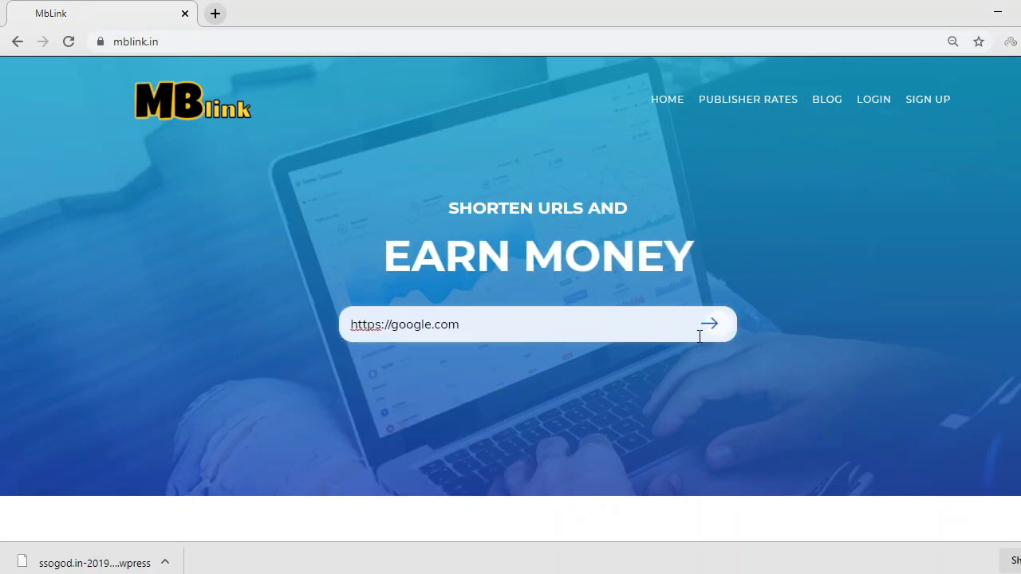
click(707, 335)
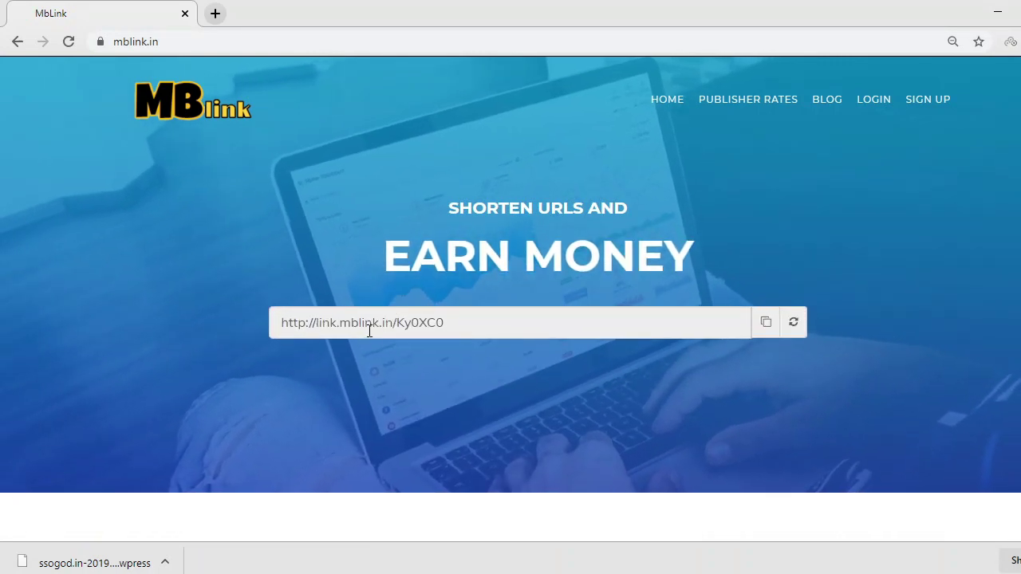
click(325, 325)
key(ctrl+c)
right_click(371, 327)
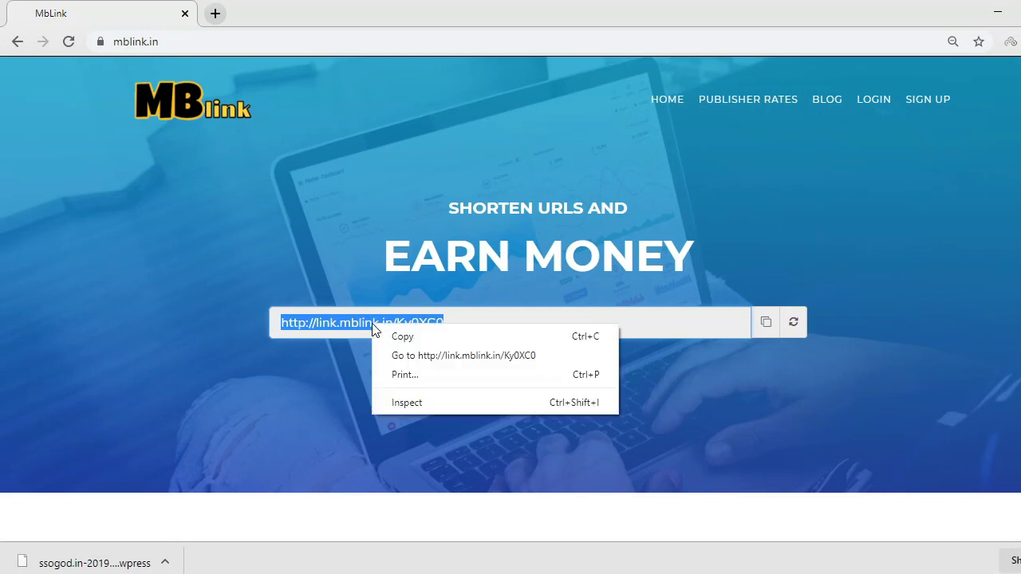
click(395, 336)
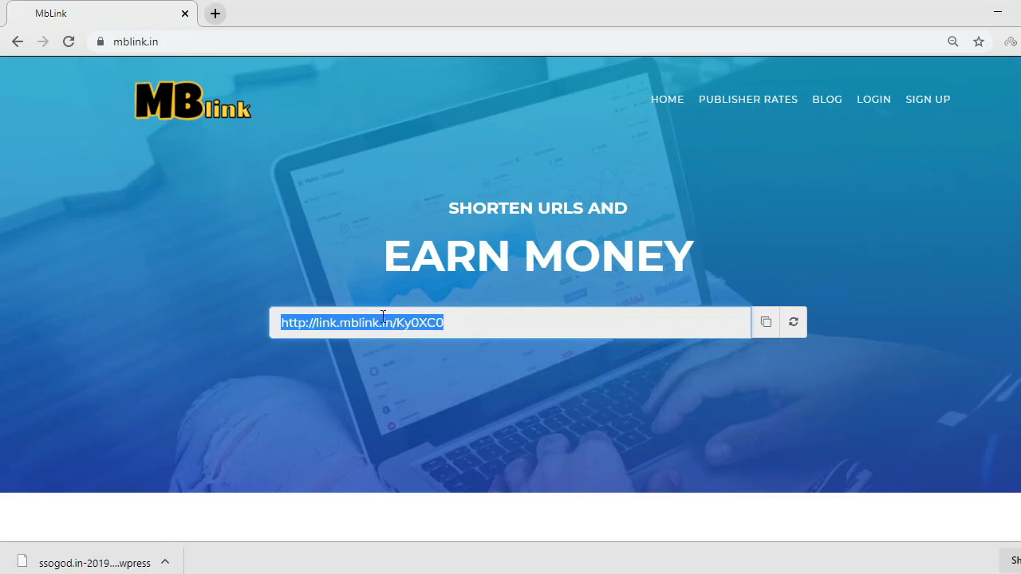
click(213, 16)
right_click(214, 42)
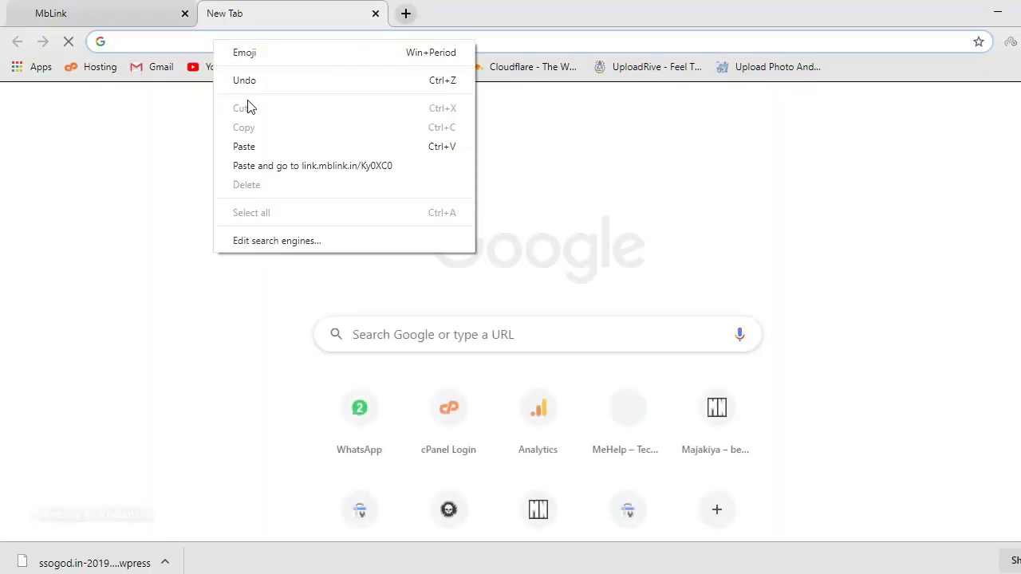
click(248, 145)
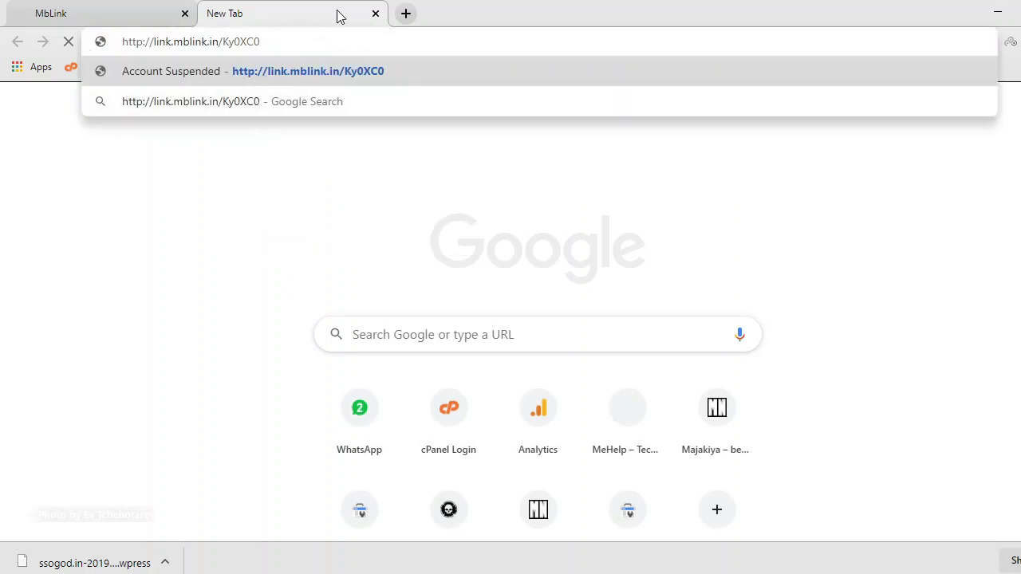
click(376, 14)
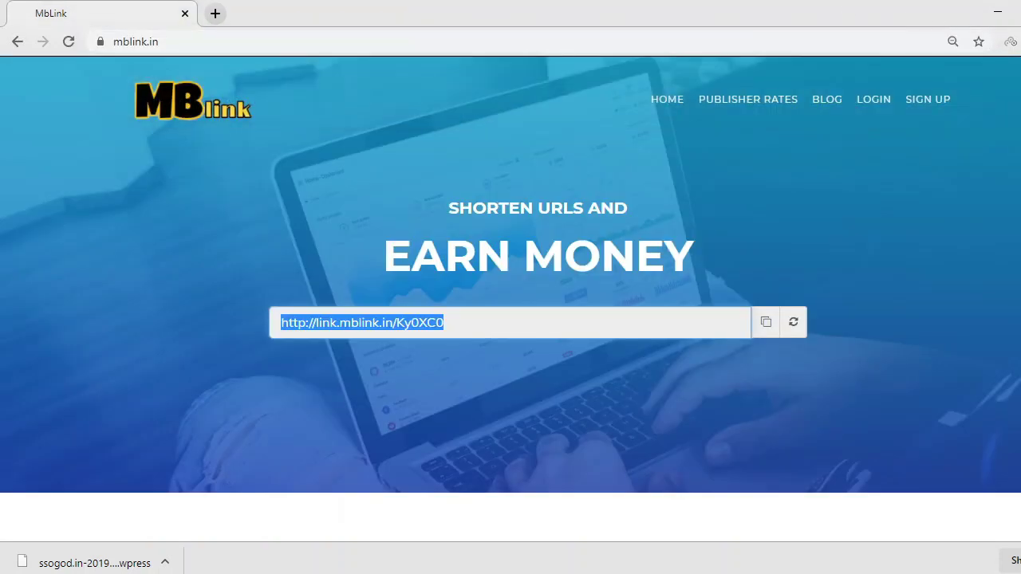
- Load the copied short link in a new incognito window
click(1015, 42)
click(995, 102)
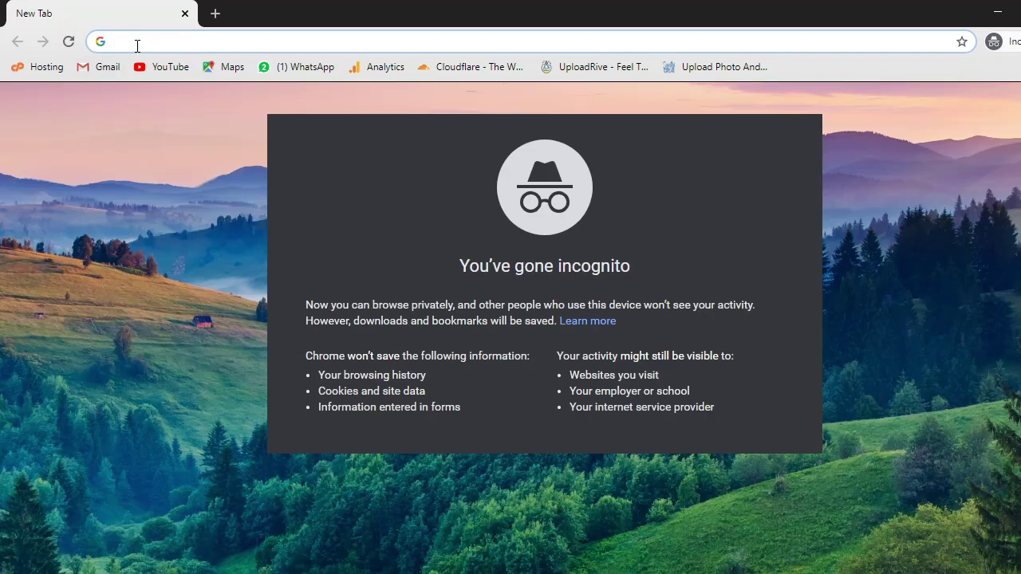
right_click(134, 43)
click(190, 169)
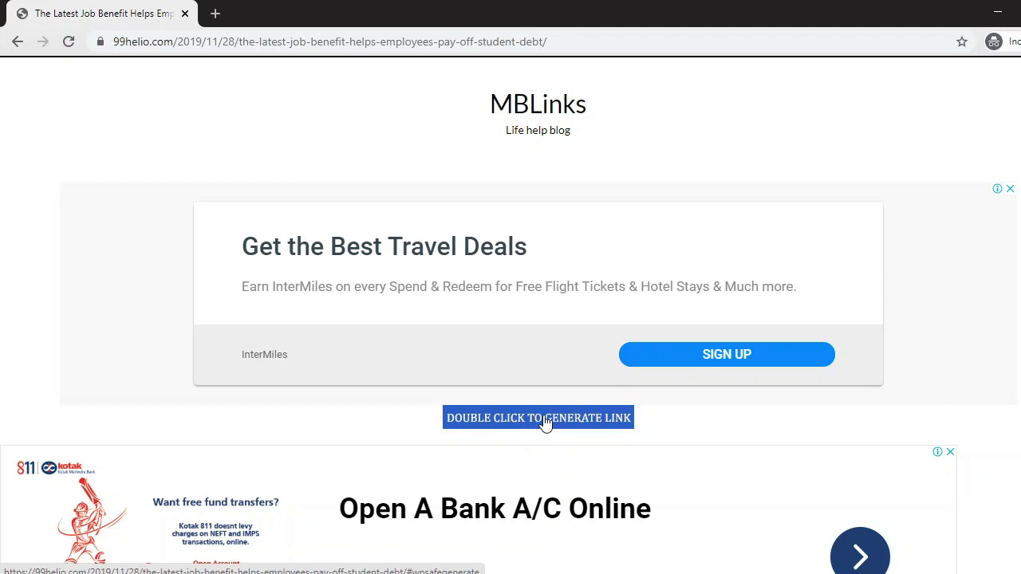
- Generate the link on the MBLinks blog page, follow it to the MbLink countdown page, and return to the blog page
double_click(545, 420)
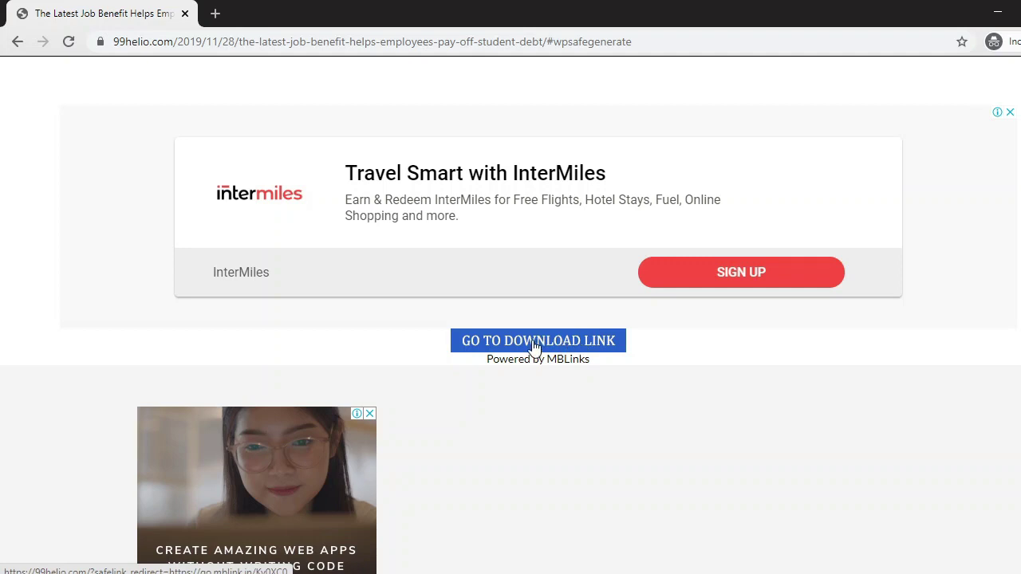
click(534, 344)
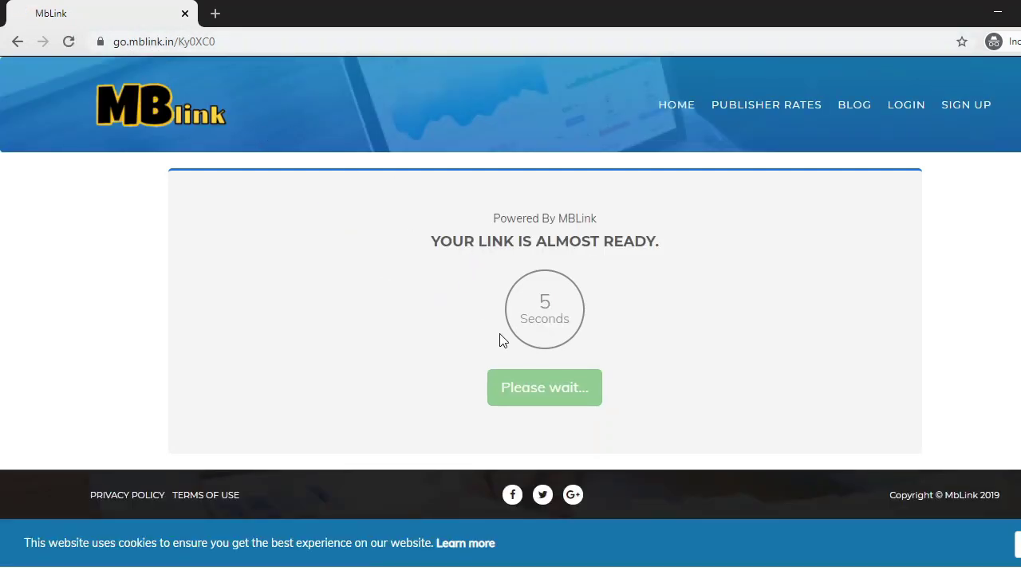
click(14, 44)
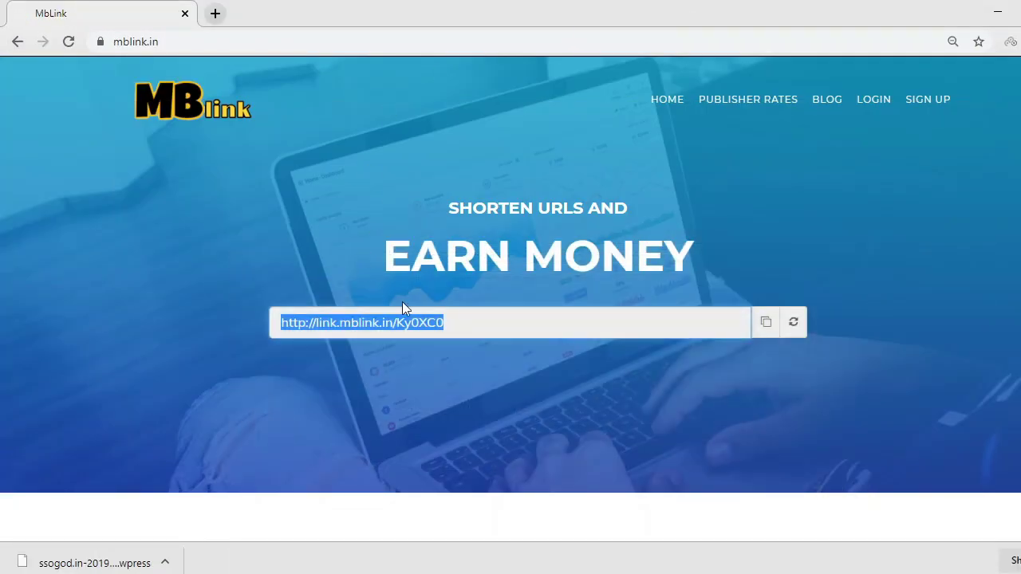
- Copy the short link from the MbLink page again and minimize the browser to reach the desktop
right_click(391, 318)
click(415, 328)
click(997, 16)
right_click(439, 220)
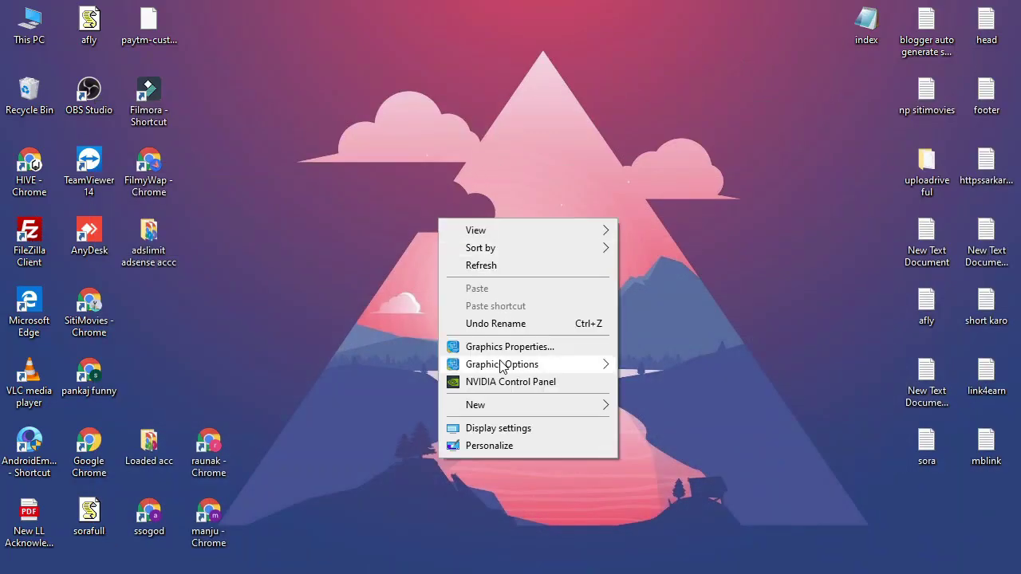
mouse_move(511, 406)
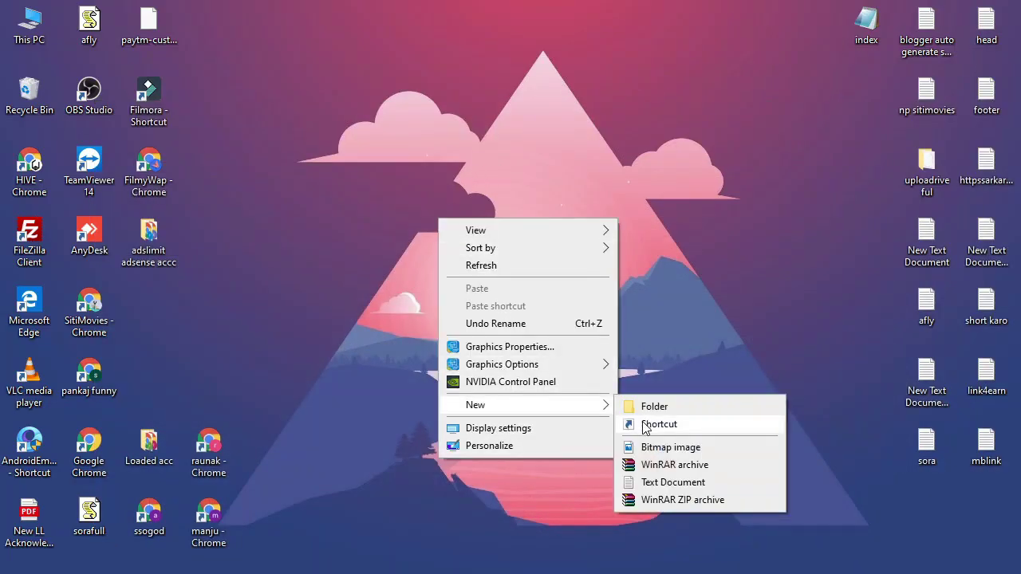
click(646, 482)
key(Return)
double_click(469, 254)
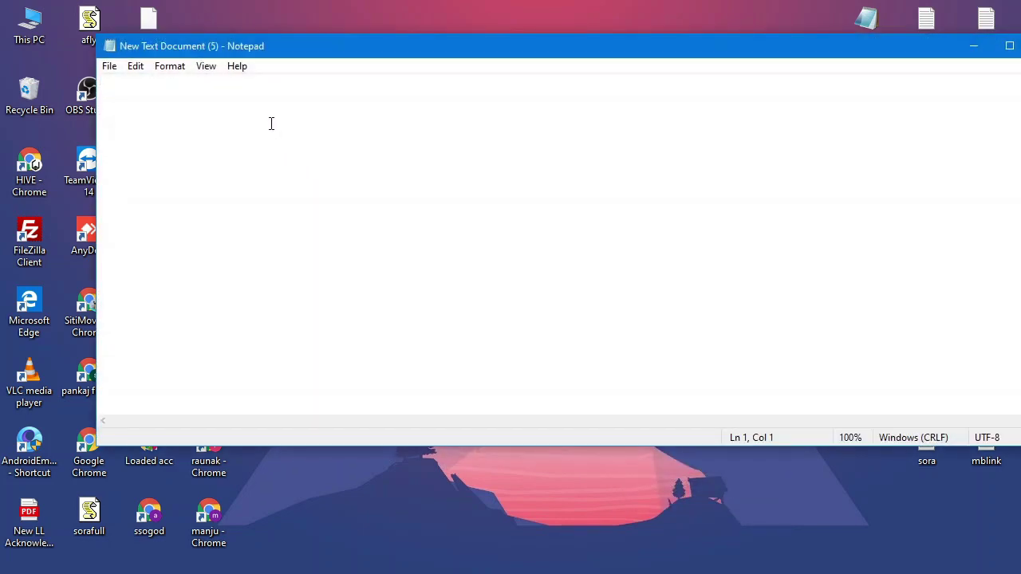
right_click(271, 124)
click(309, 192)
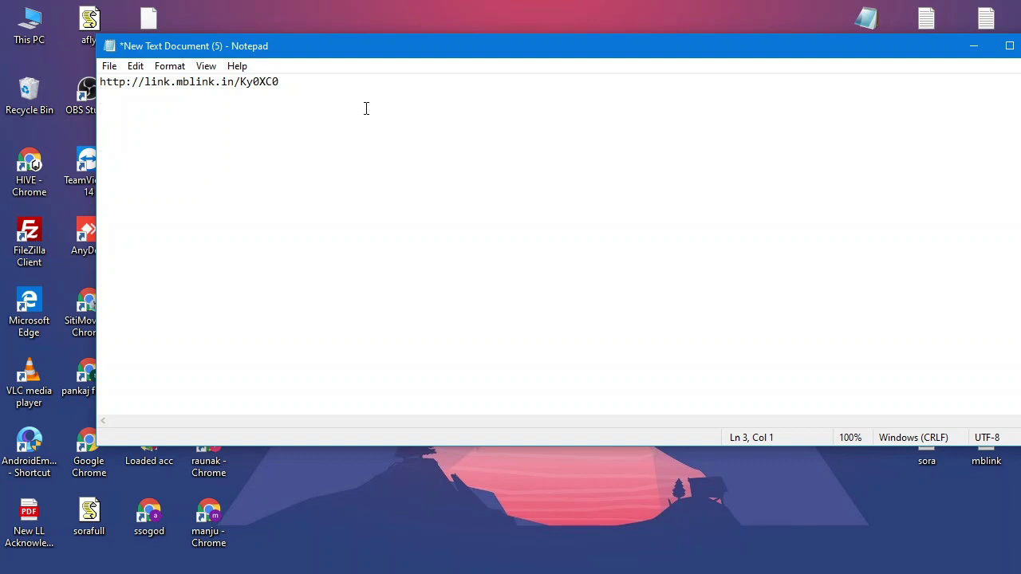
- Copy the domain link.mblink.in from the pasted URL onto the third line and add " = " after it
drag(234, 85, 150, 83)
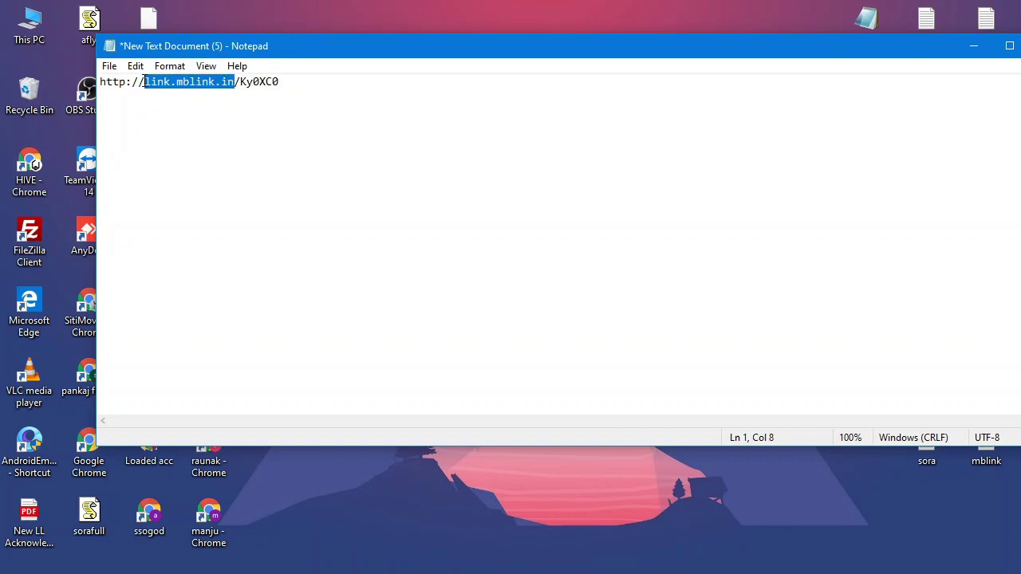
right_click(144, 82)
click(175, 132)
click(122, 131)
right_click(122, 131)
click(159, 194)
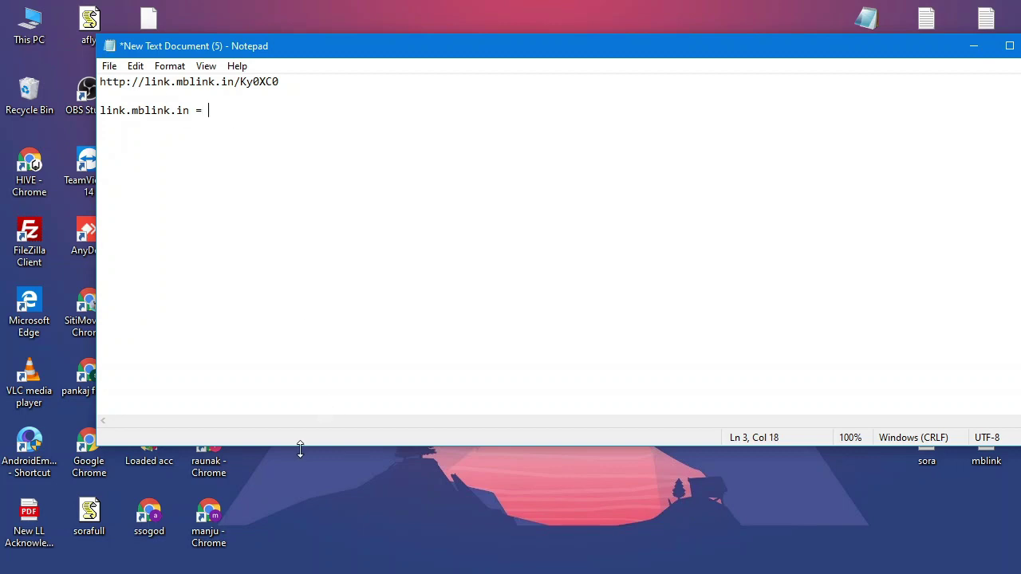
- Switch to the Google AdSense window and reload its home page to check the earnings
key(alt+Tab)
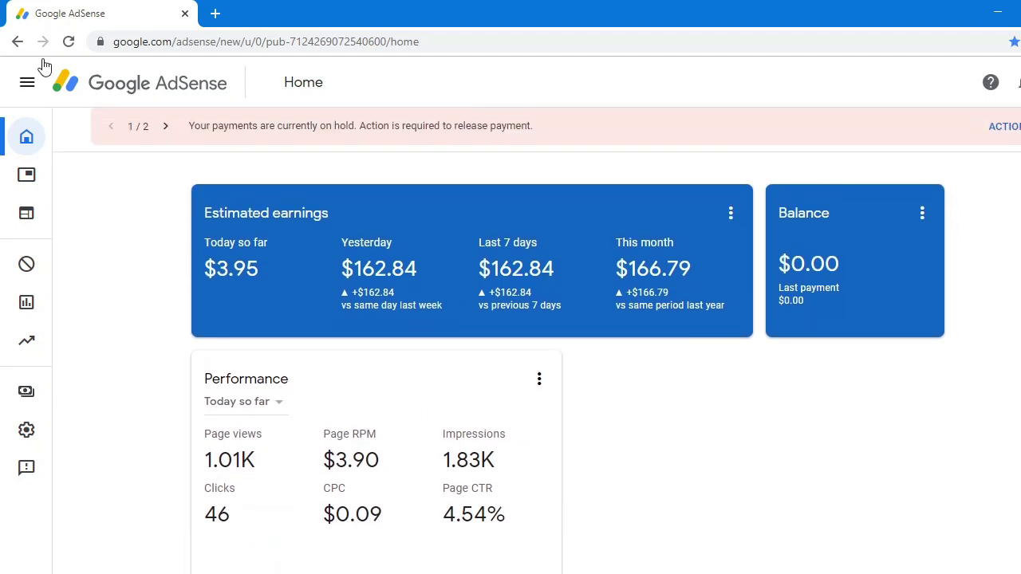
click(70, 40)
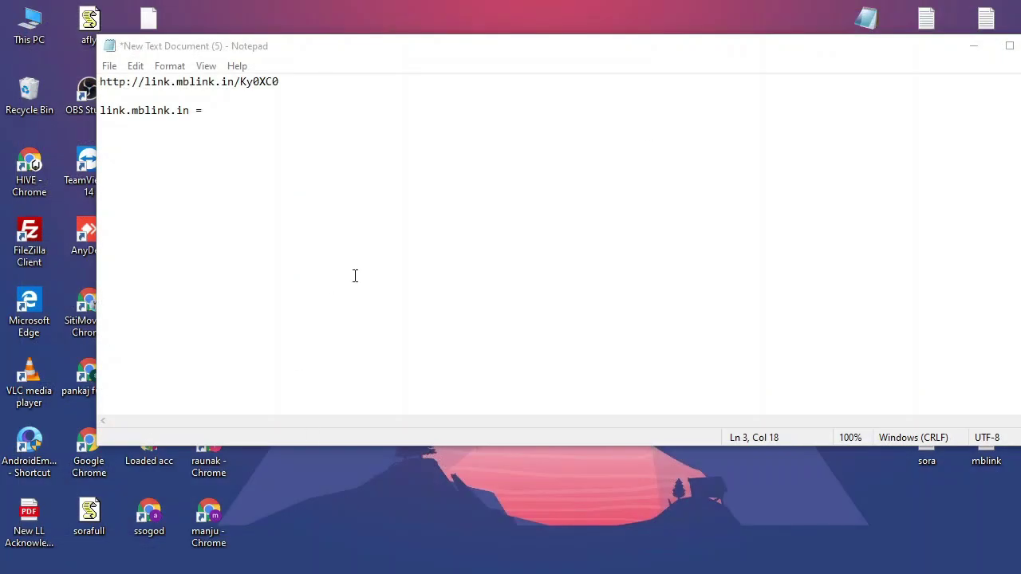
- Return to the incognito window, go back to its blank start page, and load the copied domain link.mblink.in
mouse_move(492, 496)
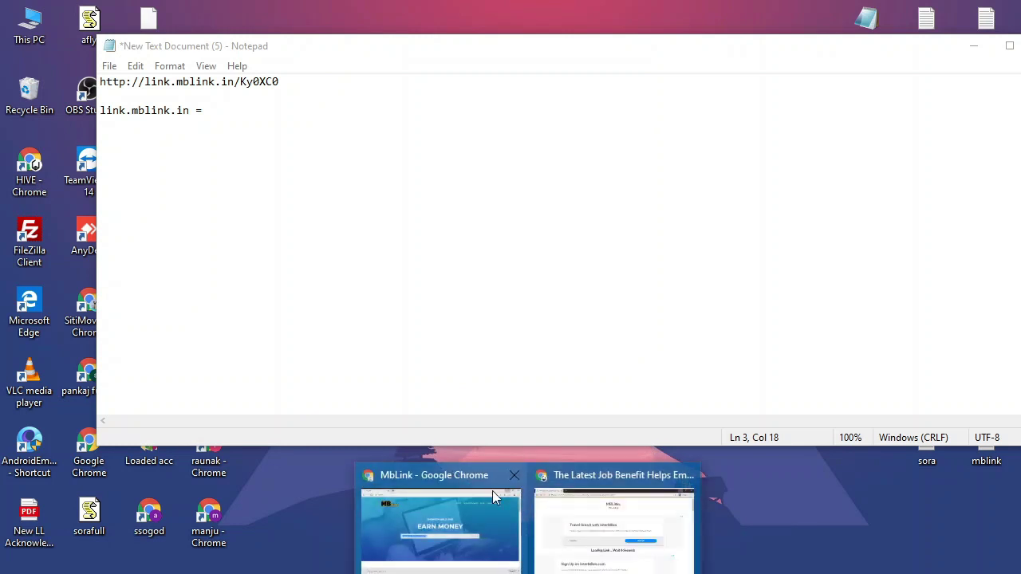
click(447, 533)
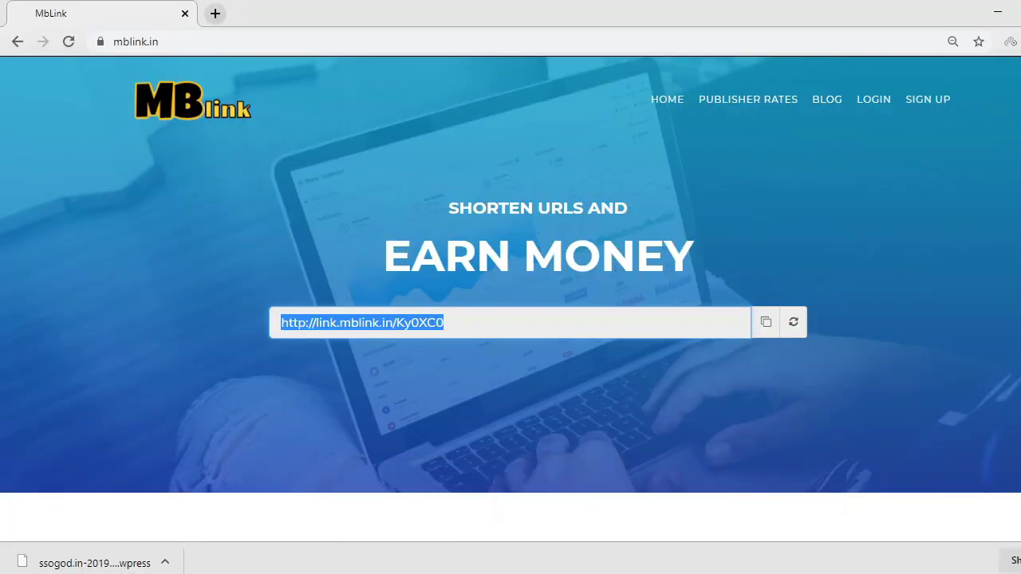
click(556, 542)
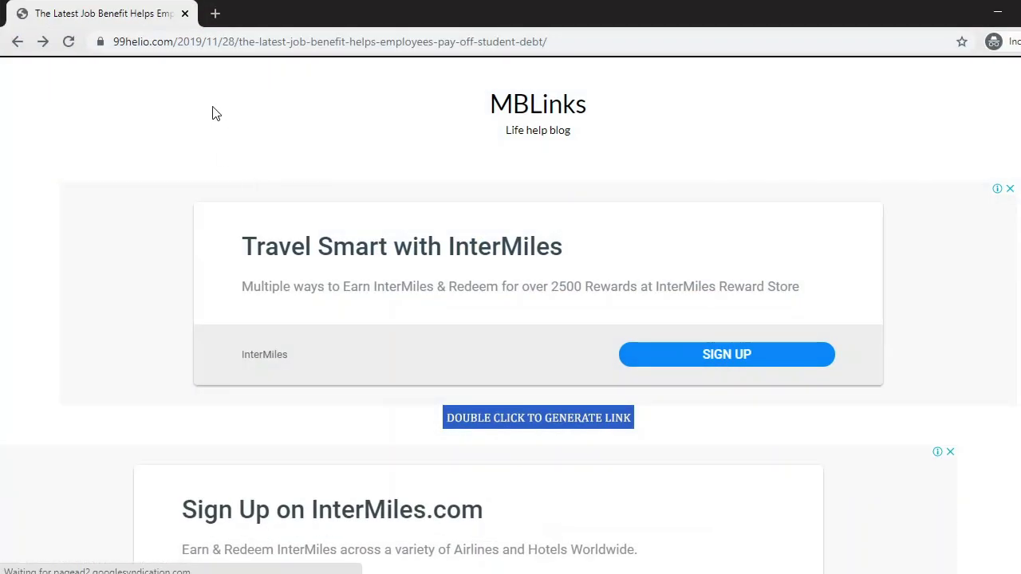
click(17, 41)
right_click(120, 39)
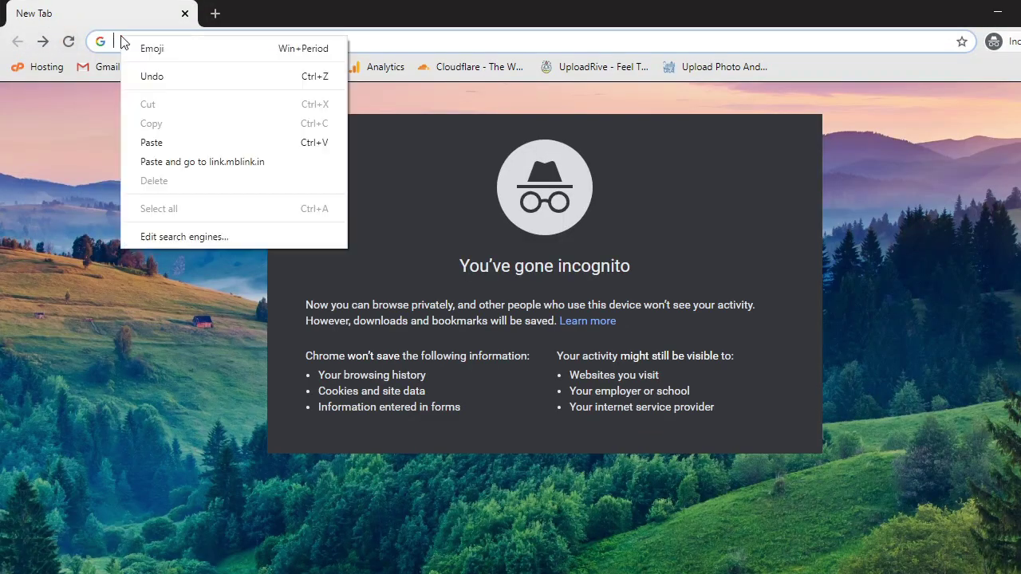
click(151, 163)
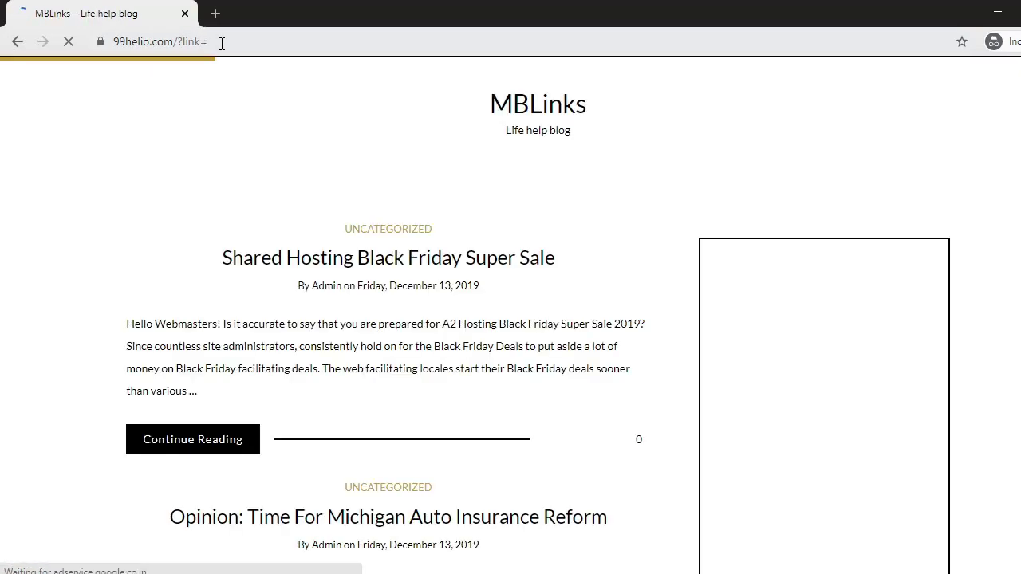
- Copy the address of the redirected MBLinks page, 99helio.com/?link=
click(190, 43)
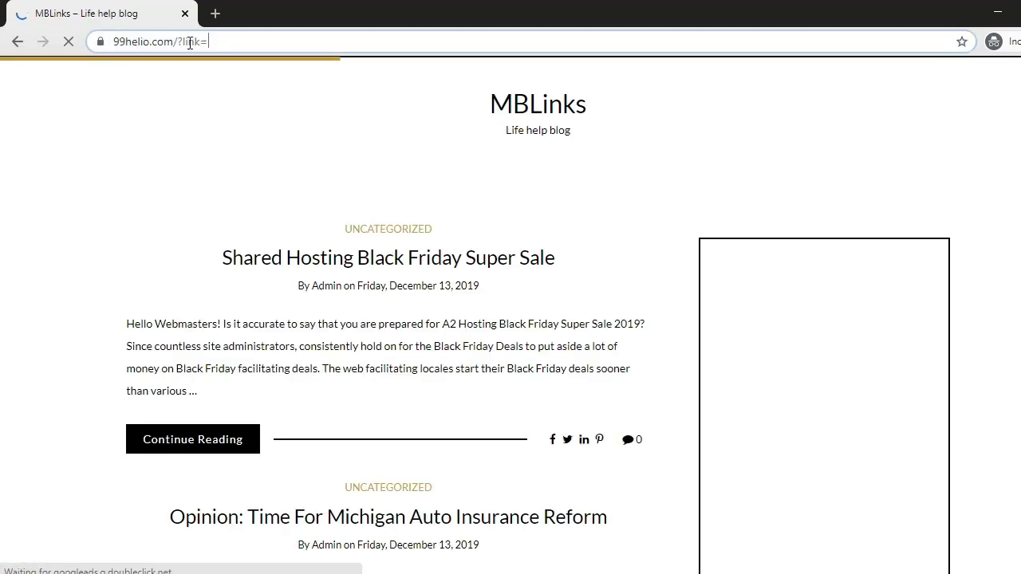
right_click(136, 43)
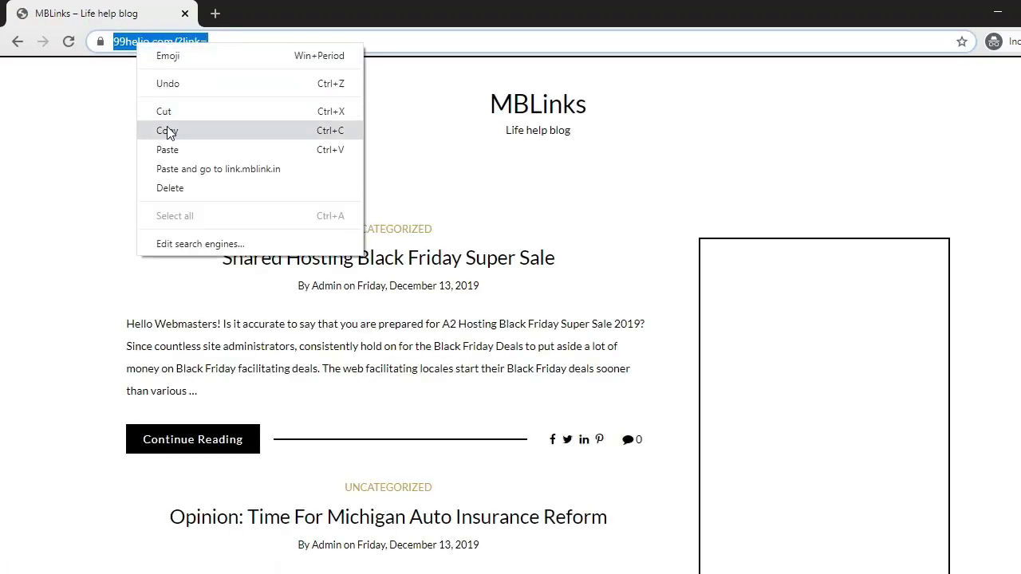
click(167, 132)
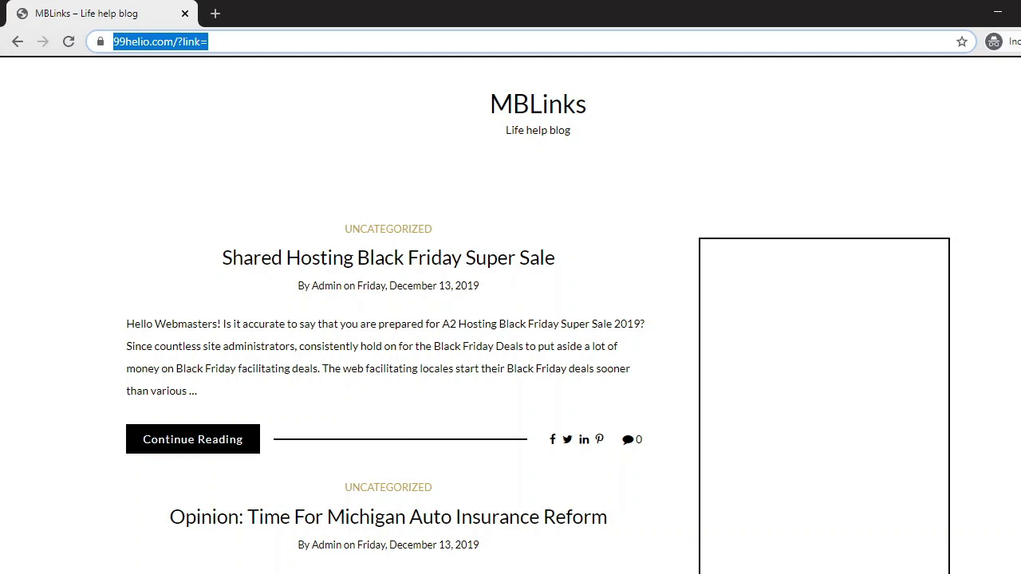
click(536, 570)
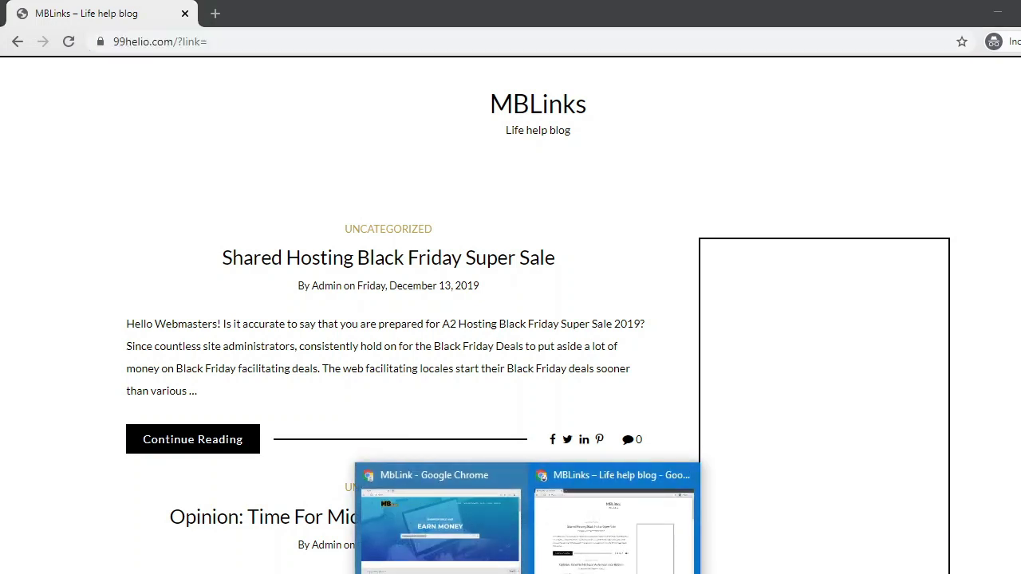
key(alt+Tab)
right_click(223, 118)
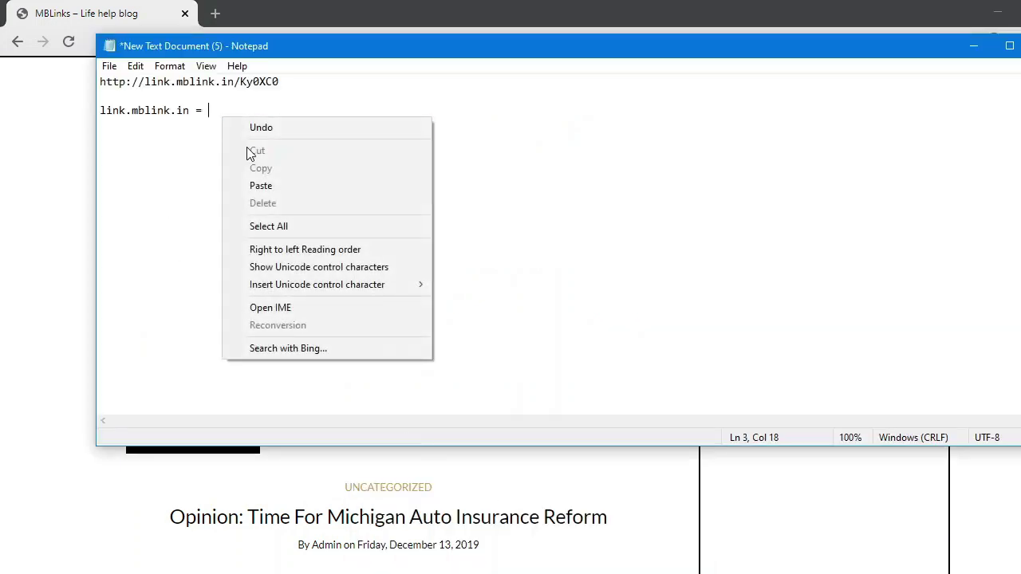
click(263, 186)
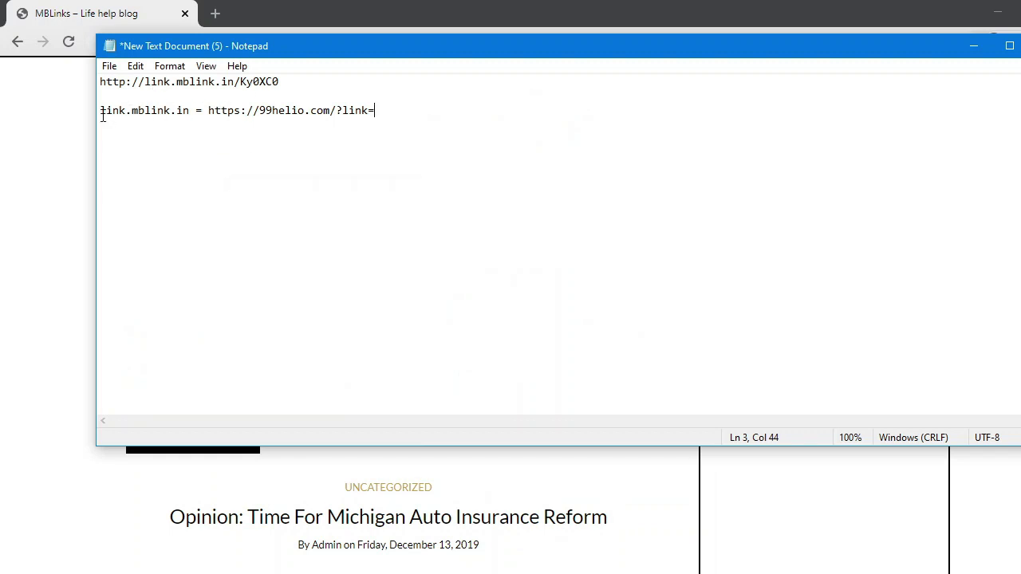
text(1)
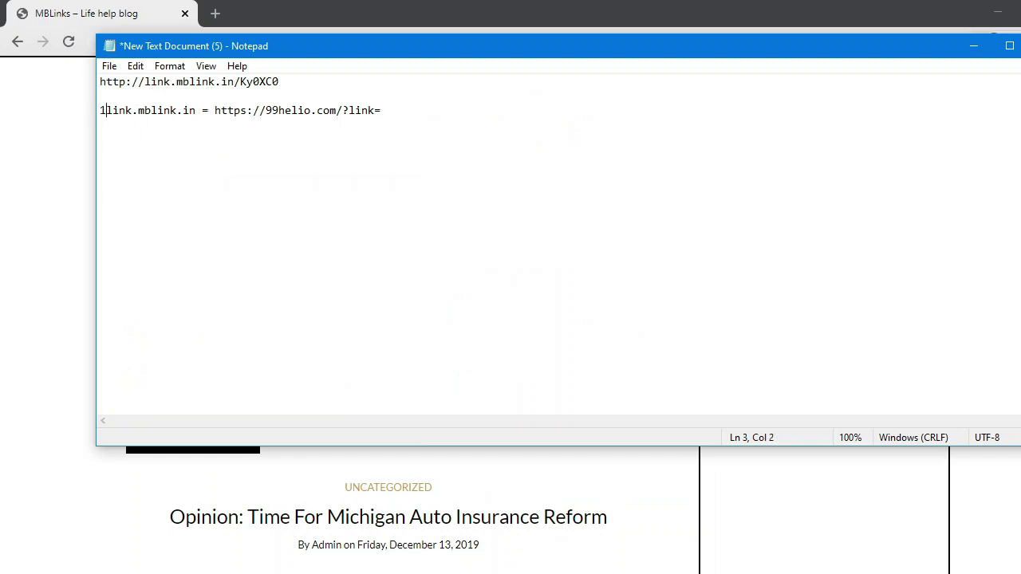
text(.)
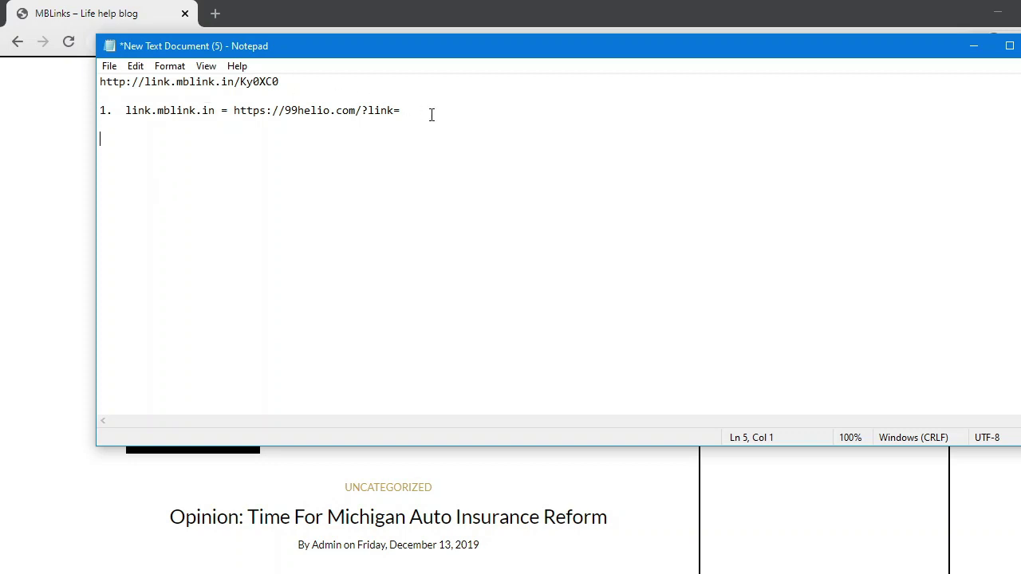
drag(178, 119, 101, 111)
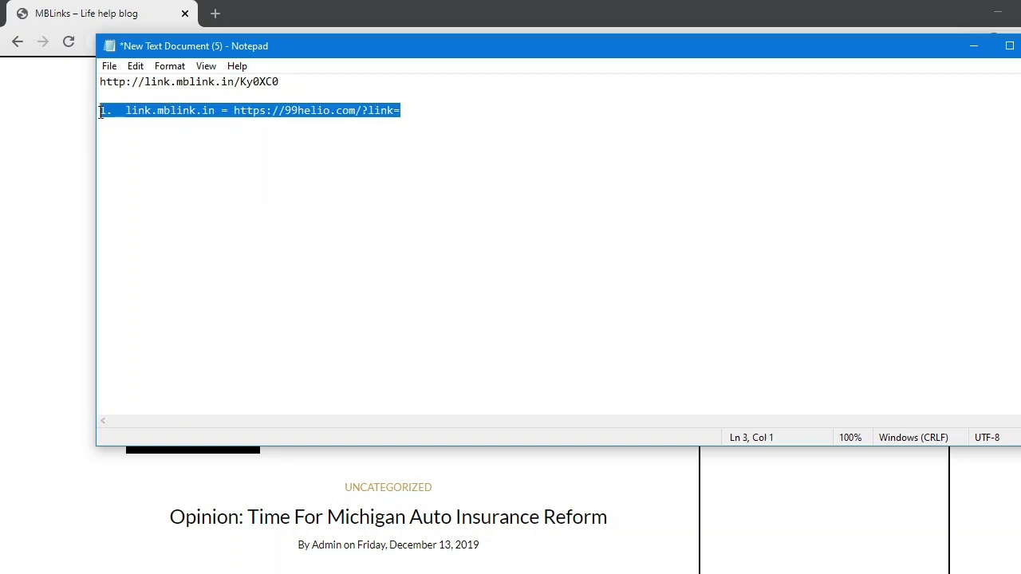
click(122, 150)
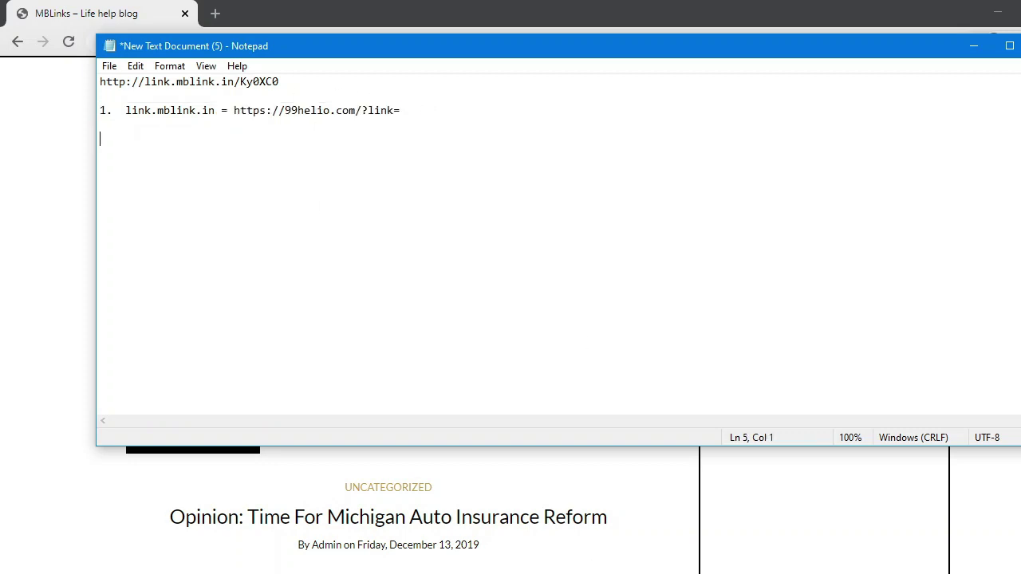
mouse_move(522, 573)
click(399, 479)
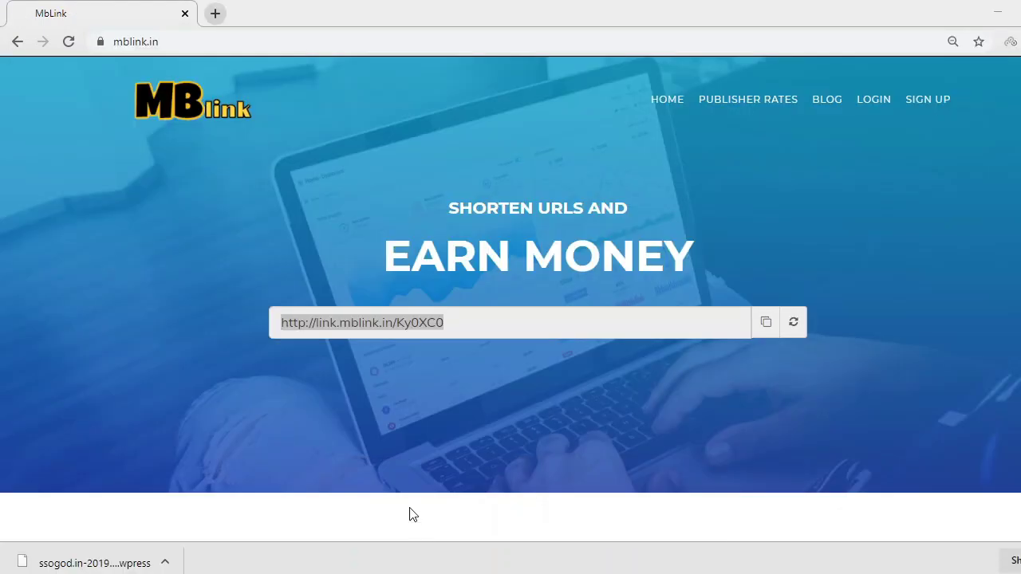
click(452, 330)
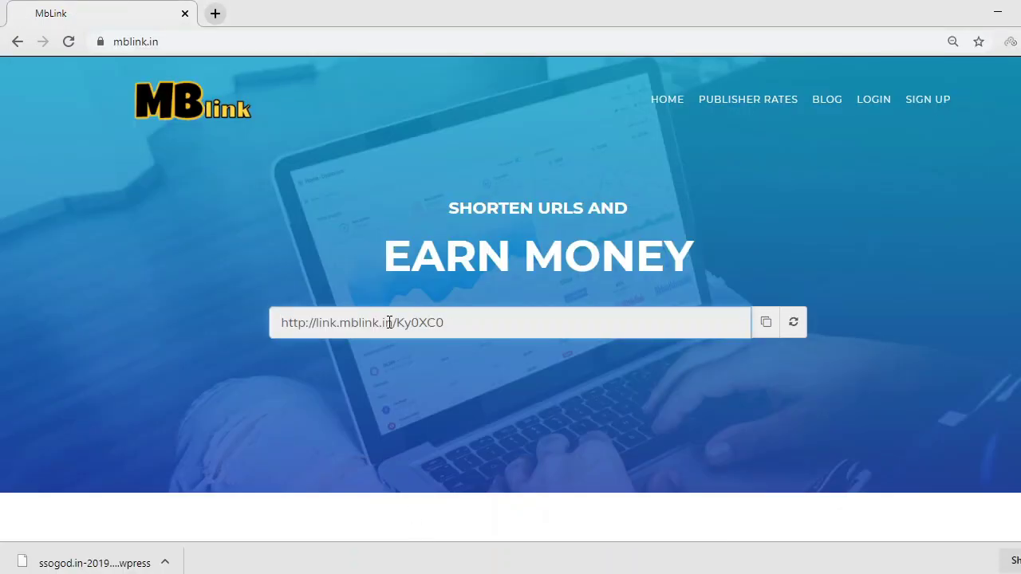
drag(397, 322, 281, 322)
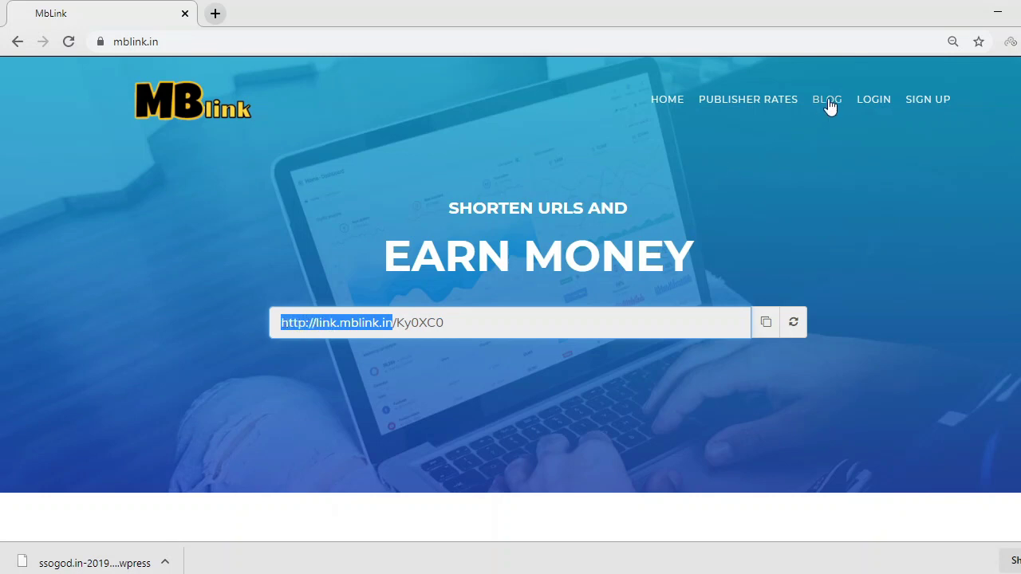
- Log in to MbLink and open the site settings in its administration area
click(858, 105)
click(478, 331)
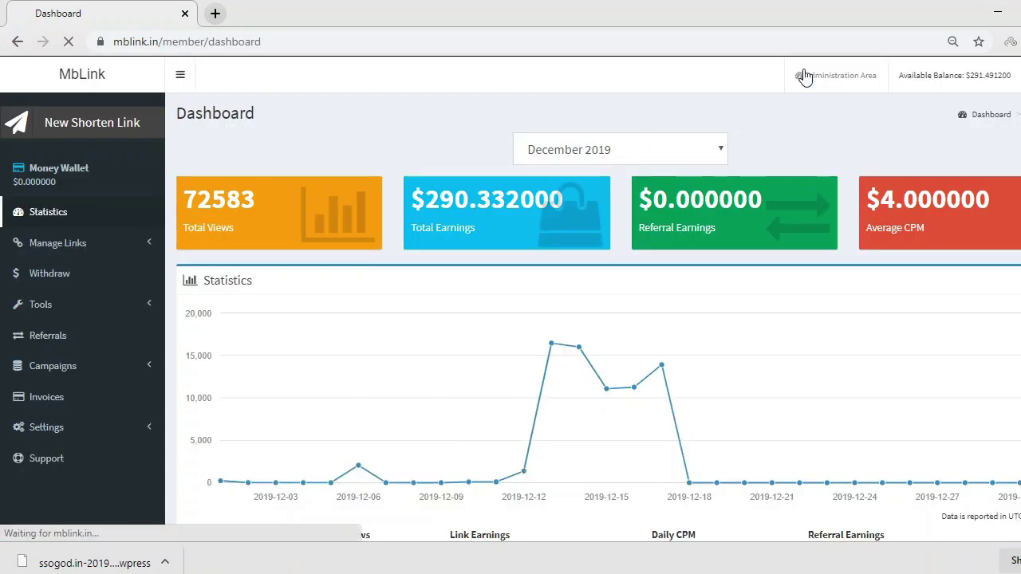
click(804, 76)
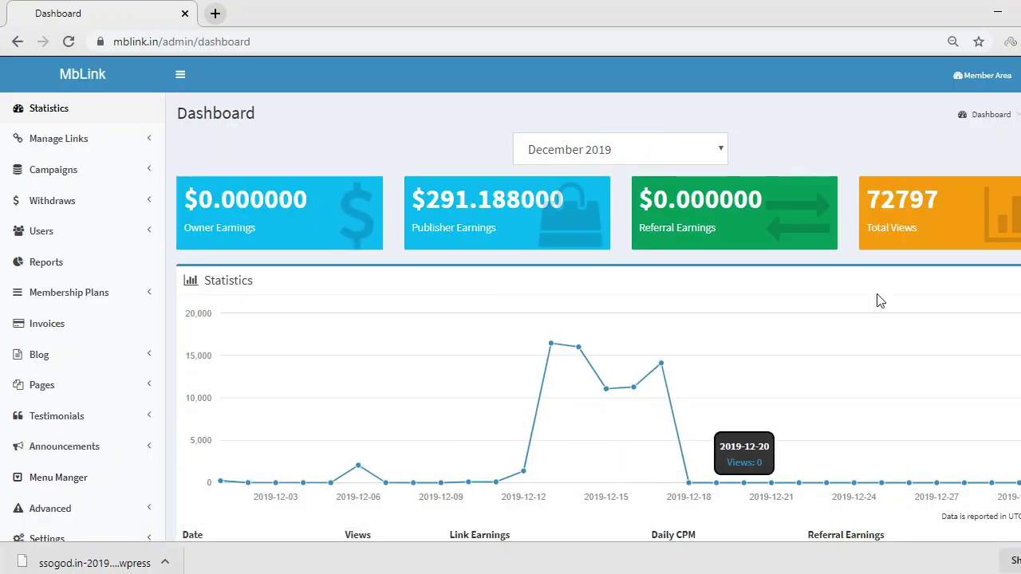
scroll(146, 385, down, 2)
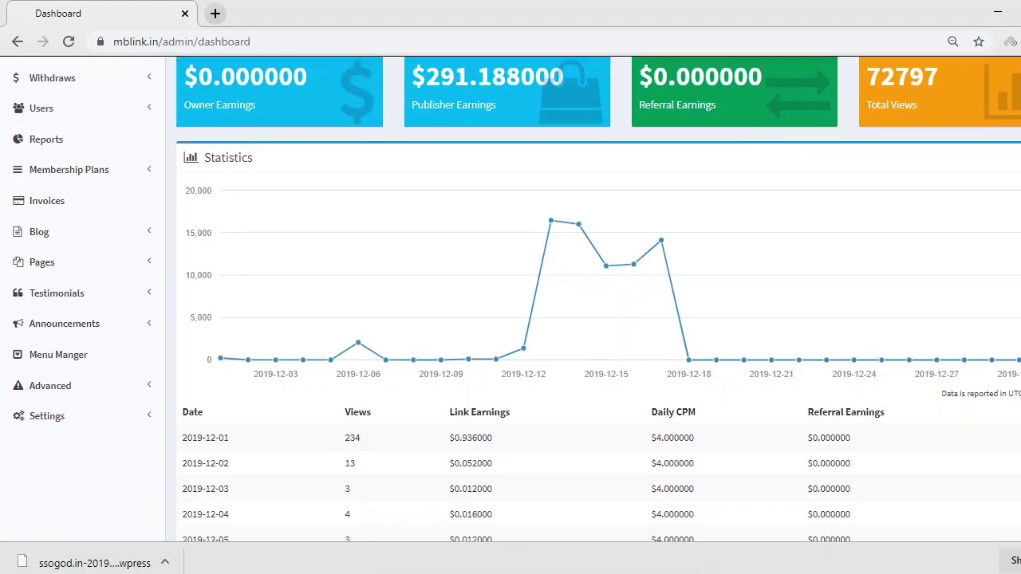
click(103, 413)
click(51, 444)
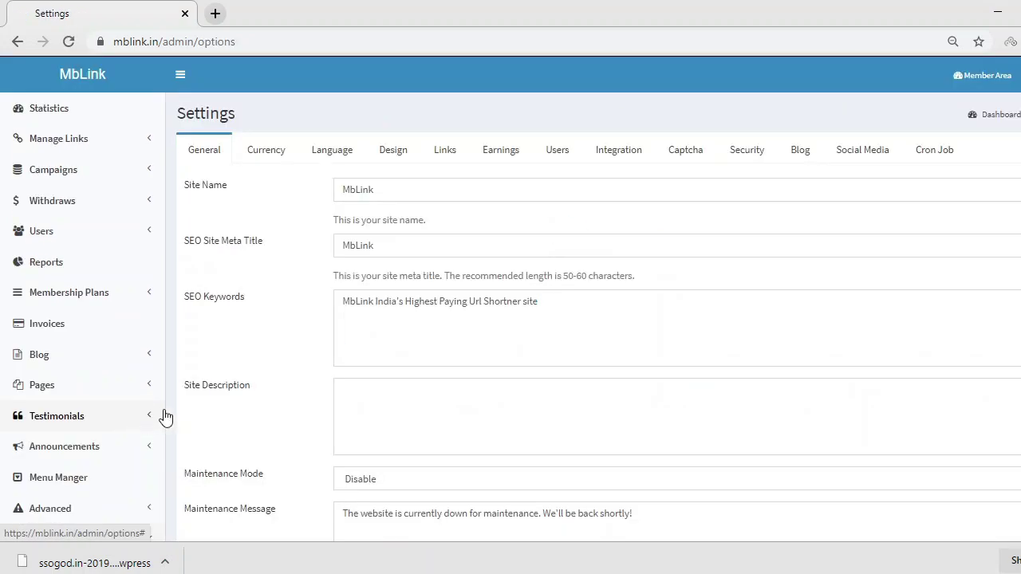
- Examine the domain fields and the site name in the general settings, highlighting go.mblink.in among the multi domains
scroll(510, 303, down, 4)
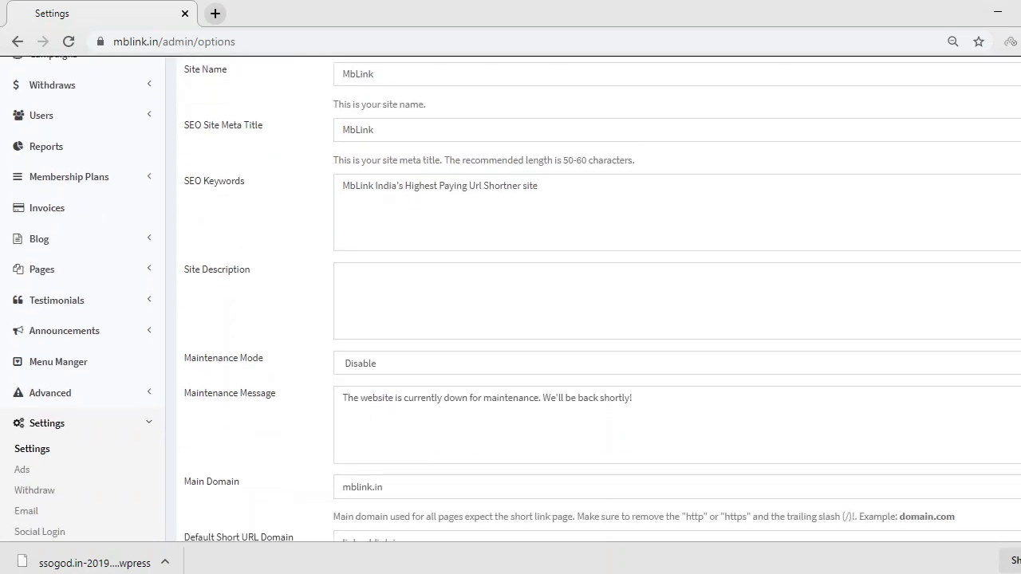
scroll(511, 303, down, 1)
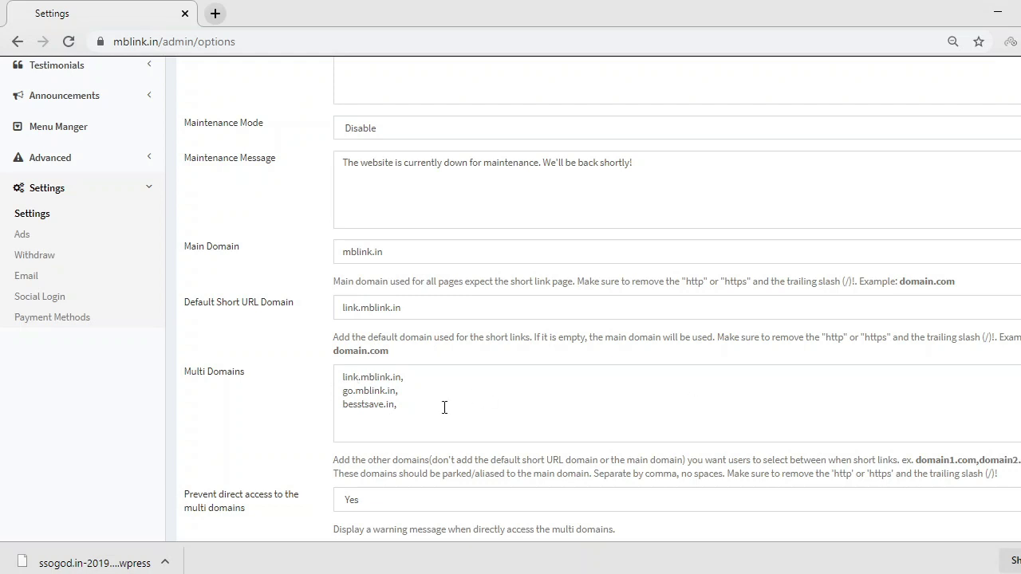
drag(337, 376, 397, 393)
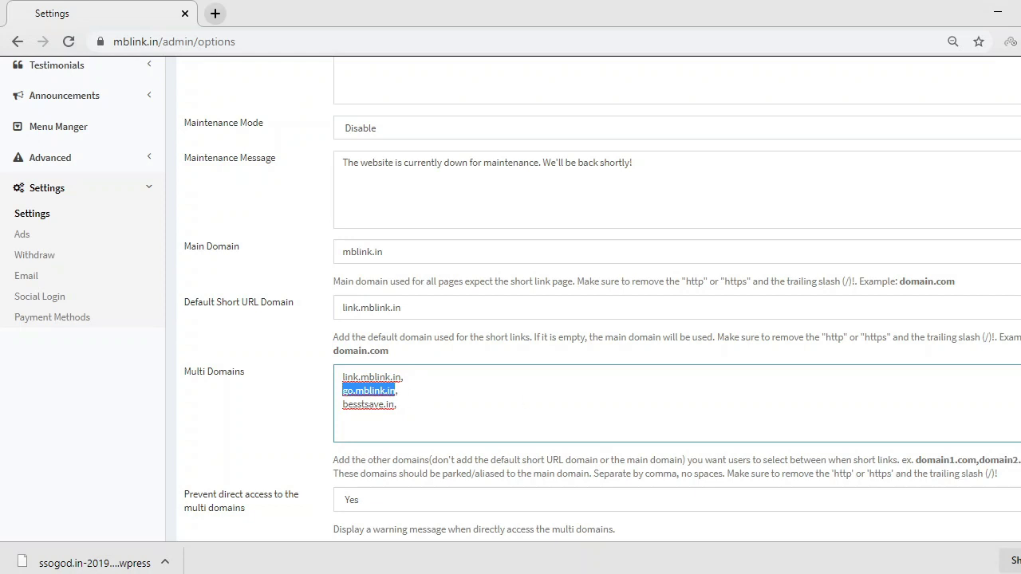
scroll(399, 391, up, 5)
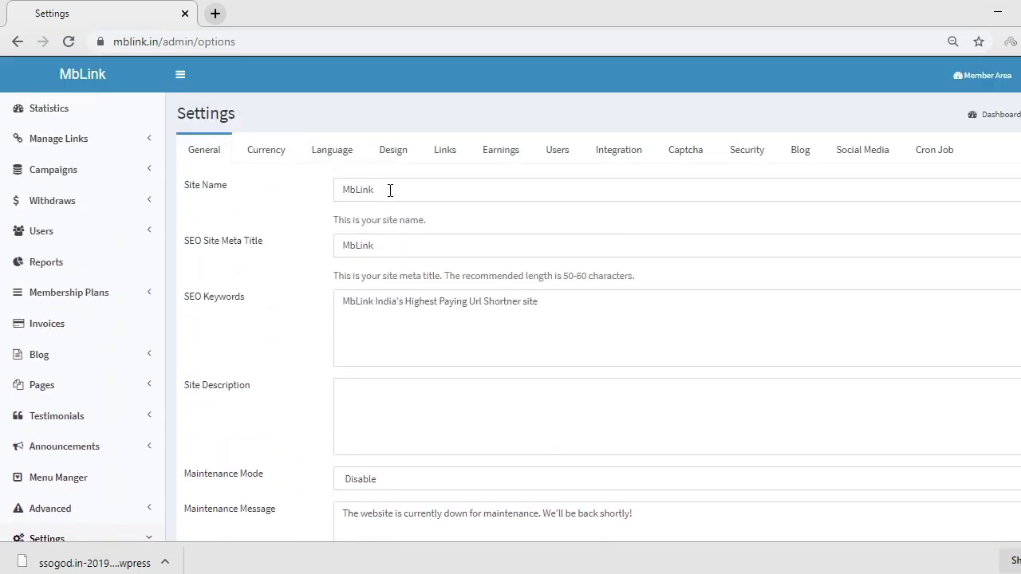
drag(390, 189, 330, 192)
click(371, 190)
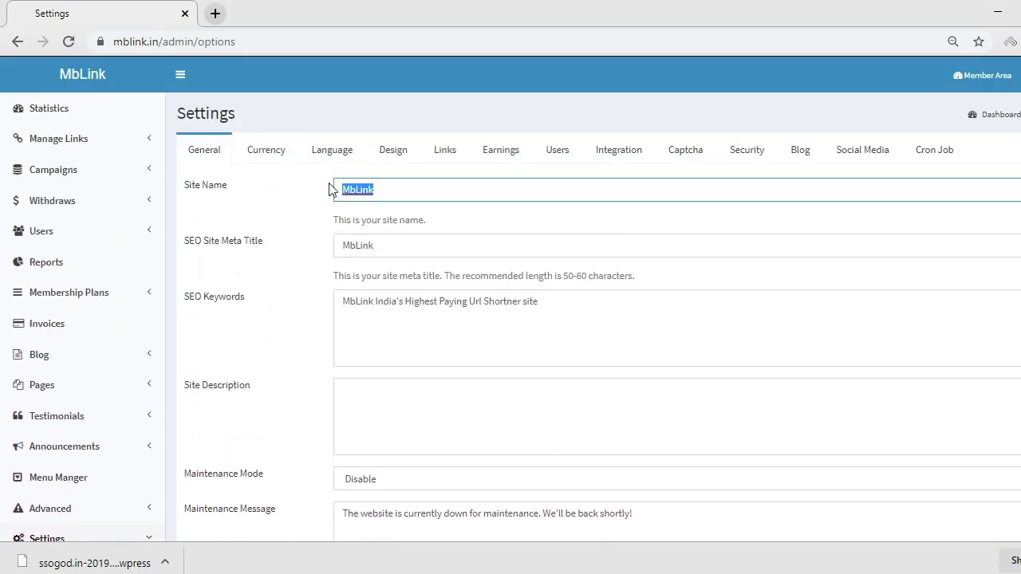
click(322, 200)
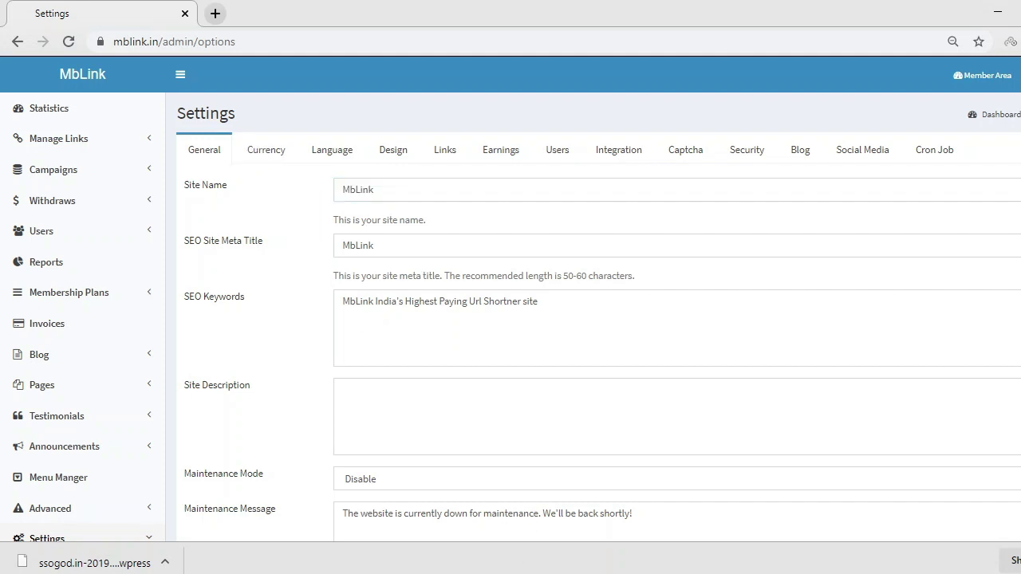
mouse_move(528, 570)
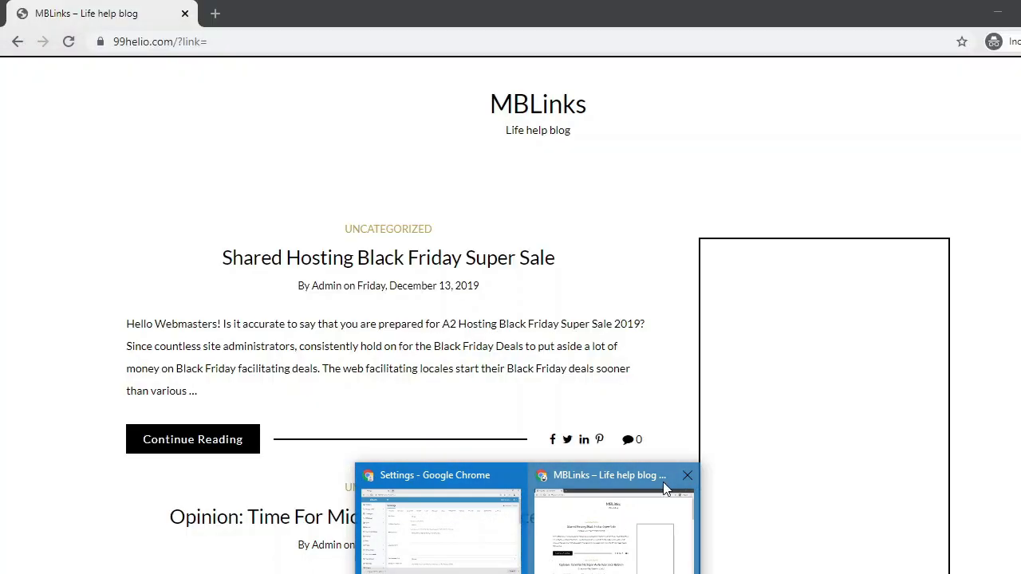
click(688, 475)
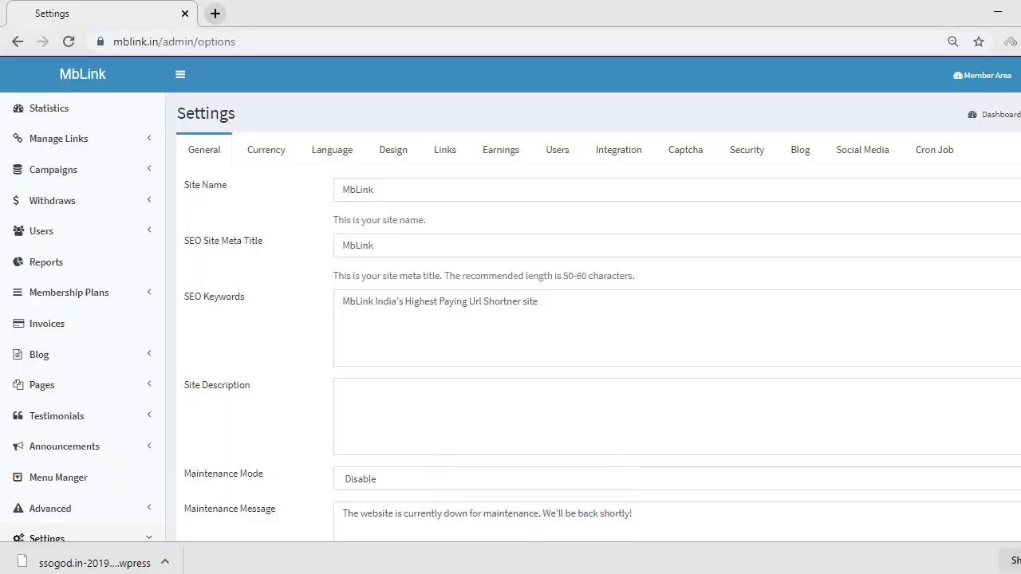
key(alt+Tab)
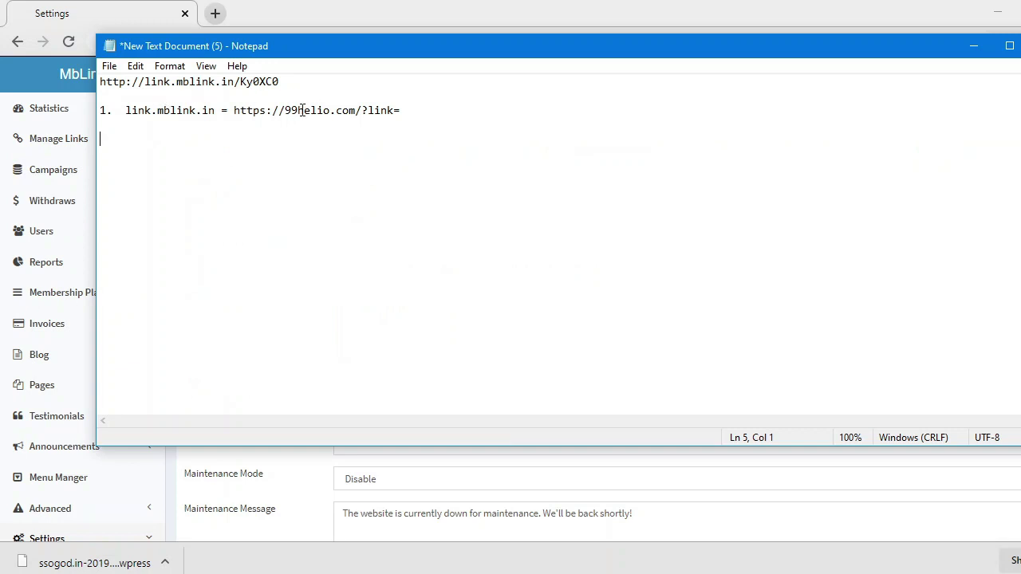
drag(232, 110, 357, 112)
right_click(348, 111)
click(360, 160)
key(alt+Tab)
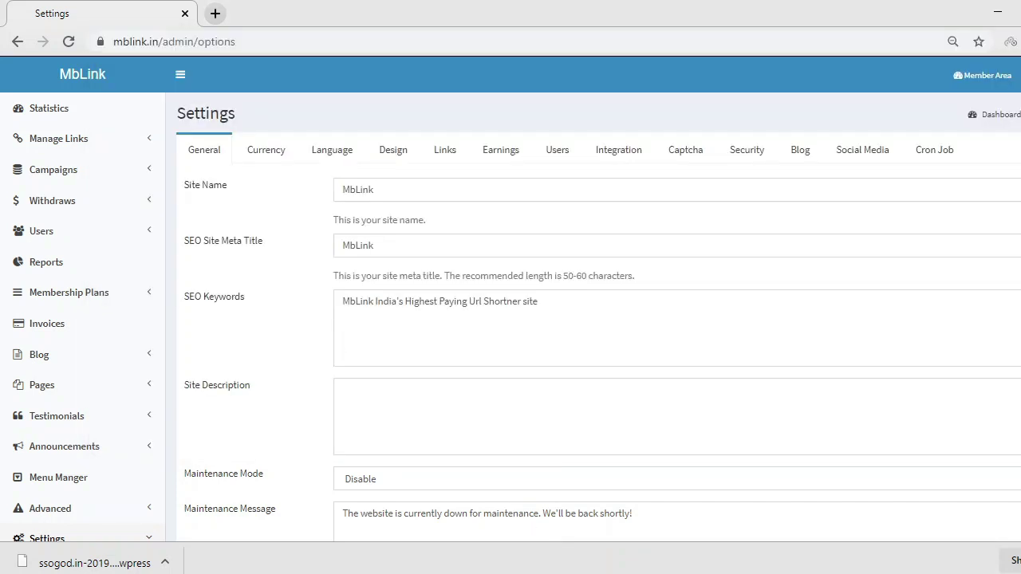
click(215, 14)
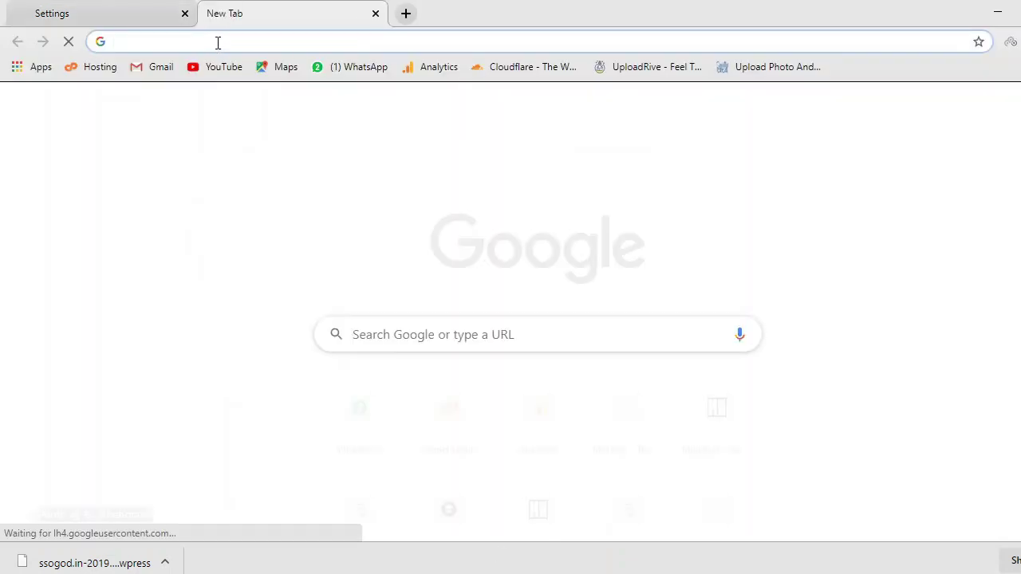
right_click(217, 42)
click(259, 169)
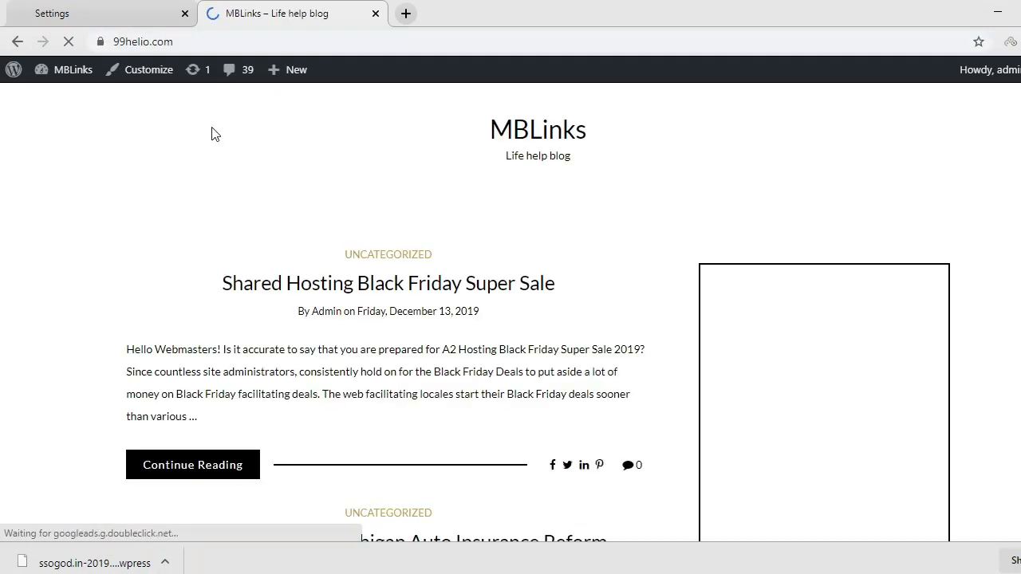
mouse_move(58, 78)
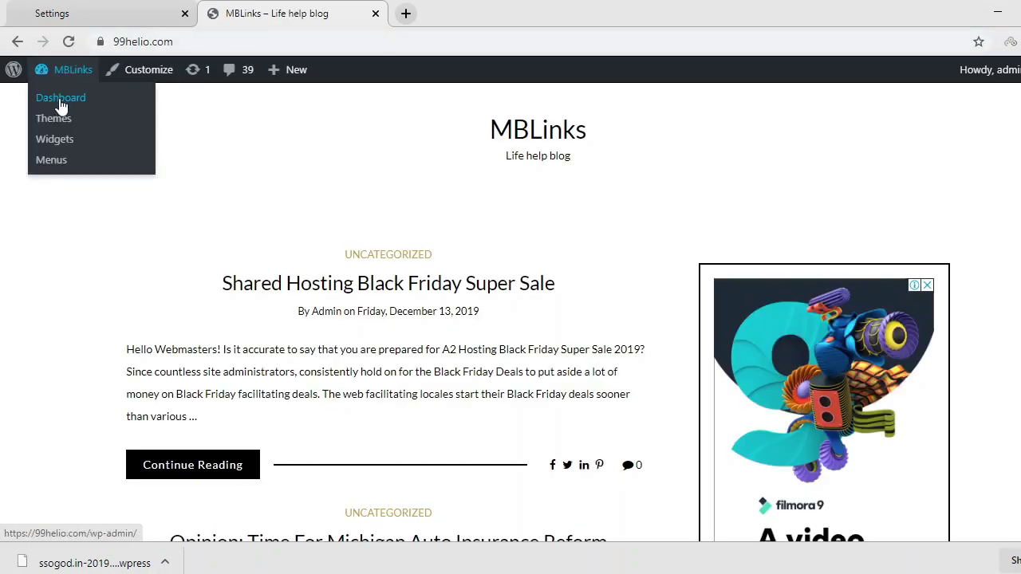
triple_click(538, 155)
scroll(538, 155, down, 3)
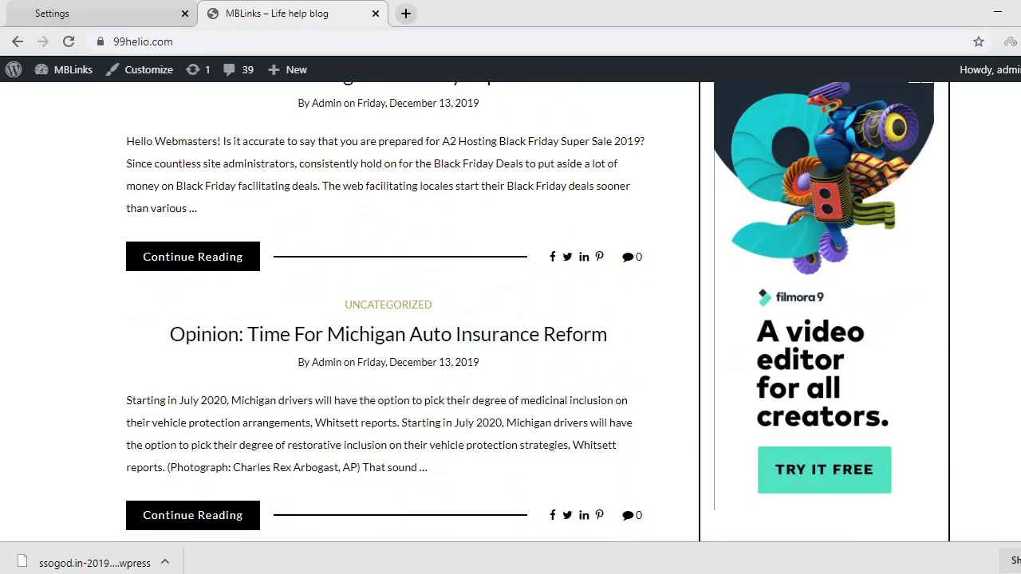
- Open the blog's WordPress dashboard and locate the WP Safelink plugin entry
click(49, 96)
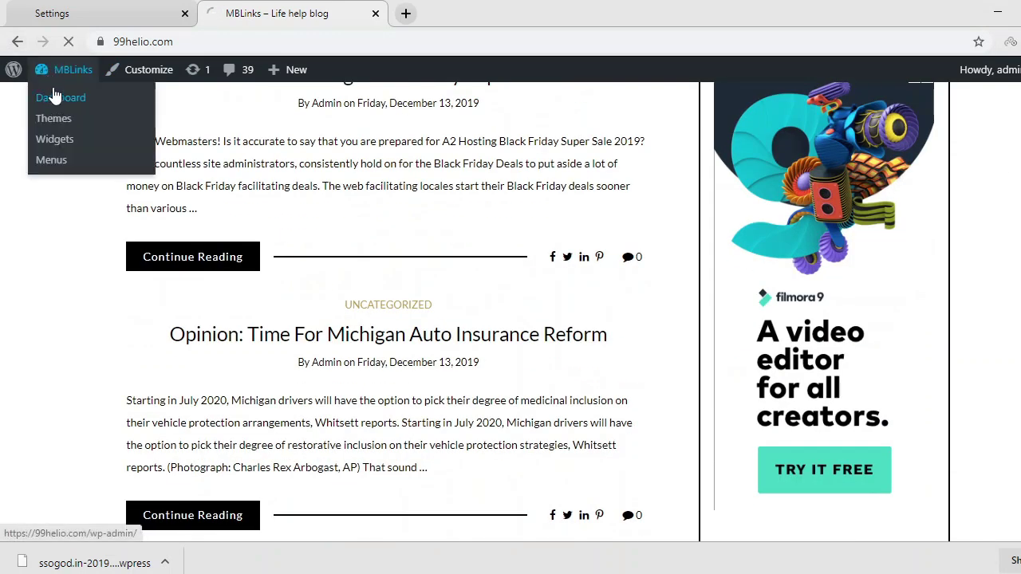
scroll(918, 207, down, 1)
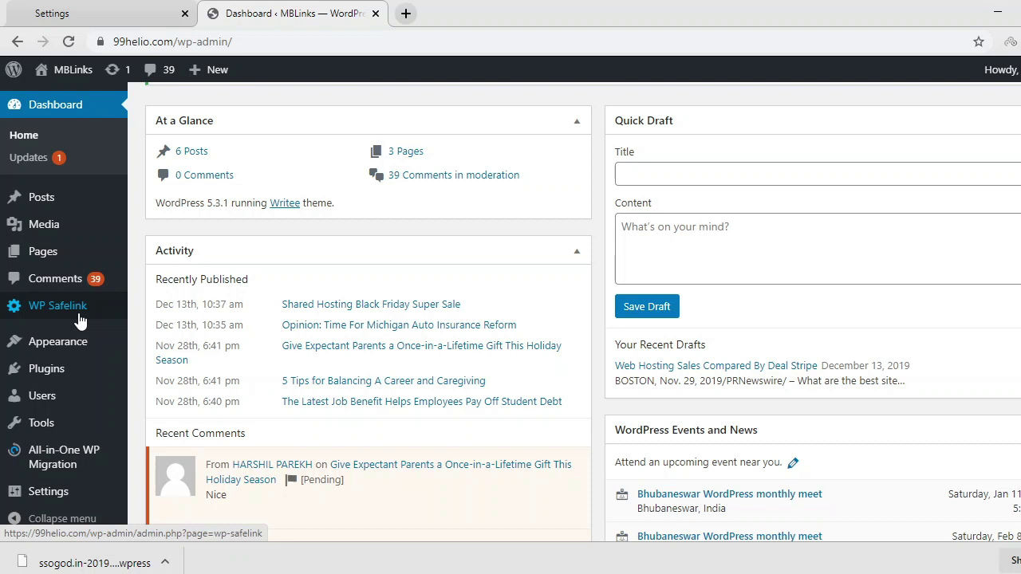
mouse_move(78, 340)
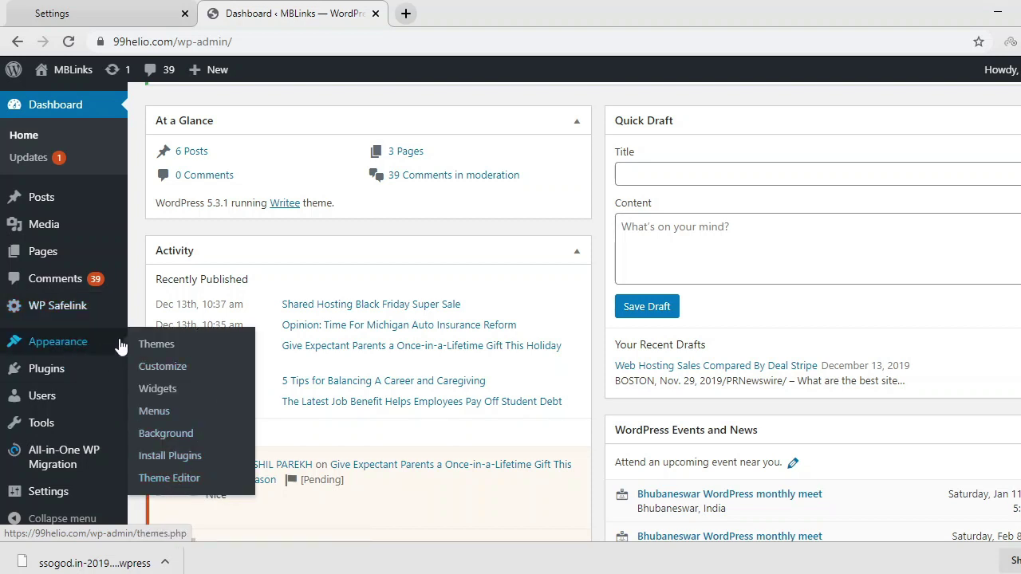
- Minimize Chrome and add a second numbered entry, "2. moded safelink", on the fifth line of the Notepad document
click(997, 13)
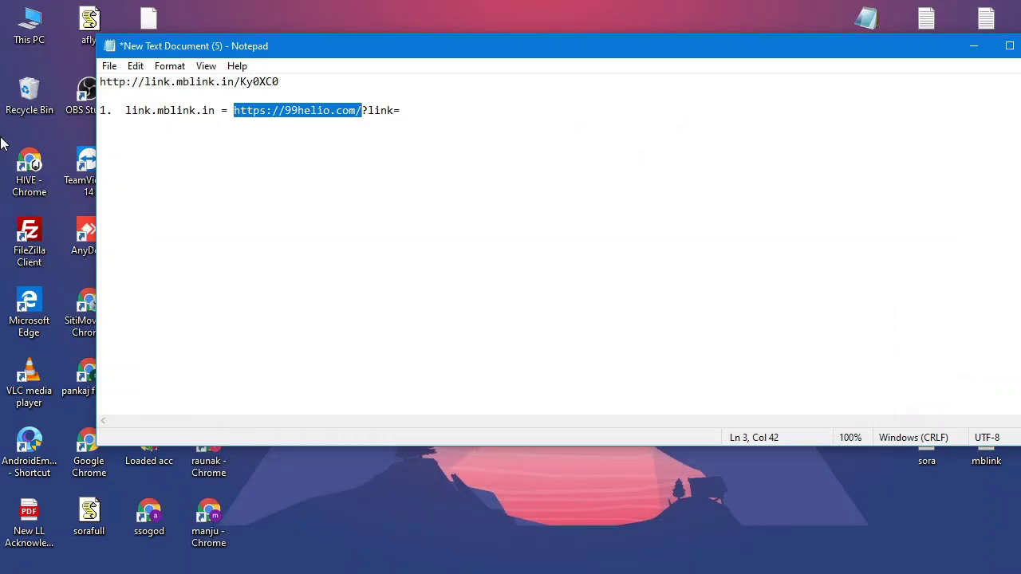
click(190, 176)
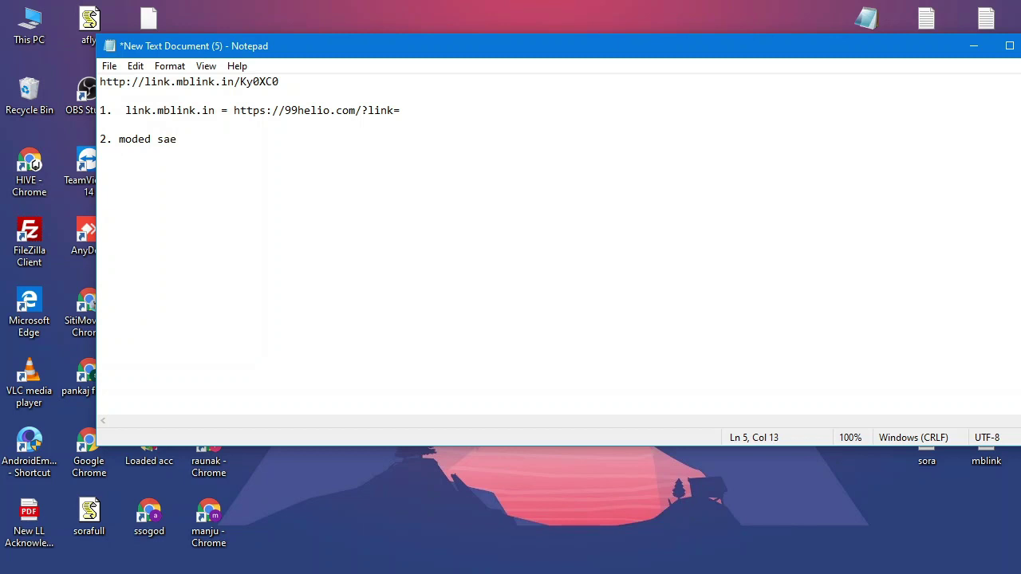
text(nk)
text(f)
- Minimize Notepad and open the New Volume (D:) drive from This PC in File Explorer
click(974, 46)
double_click(29, 24)
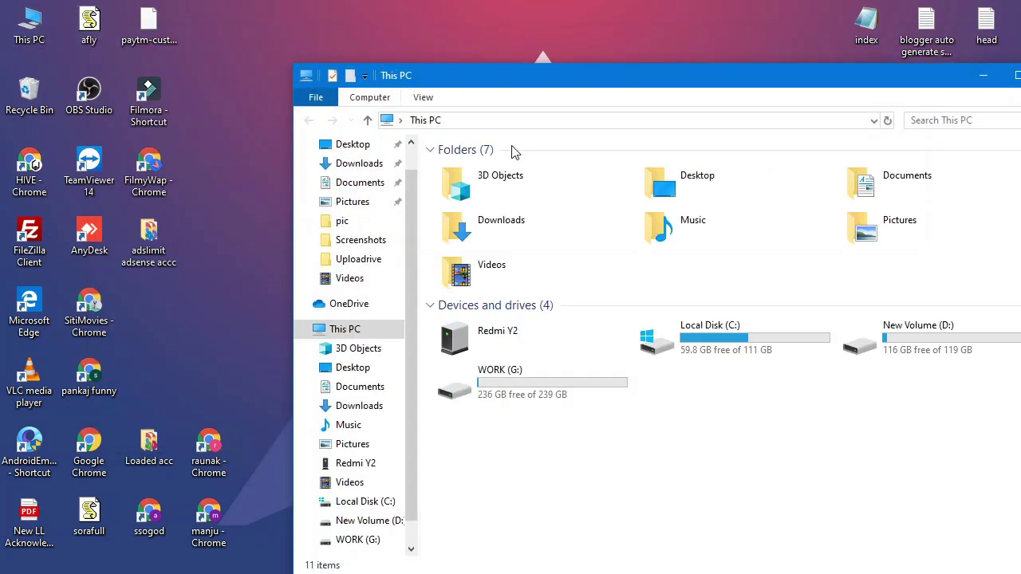
double_click(870, 355)
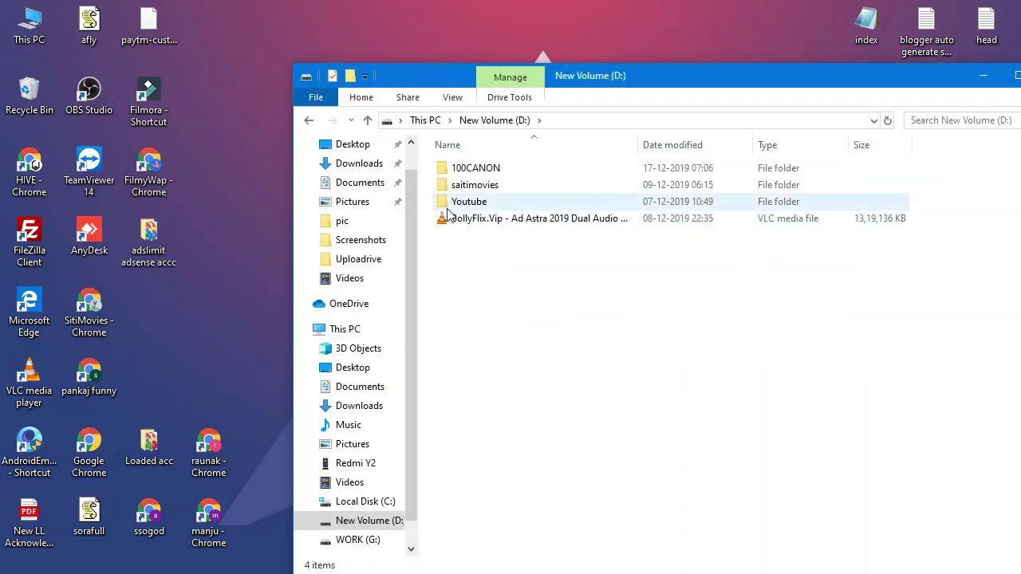
- Open the "wpsafelink mod AdslinkFly" folder inside HIVEcorp on the WORK (G:) drive and locate the wp-safelink-v3 archive
click(308, 120)
double_click(484, 392)
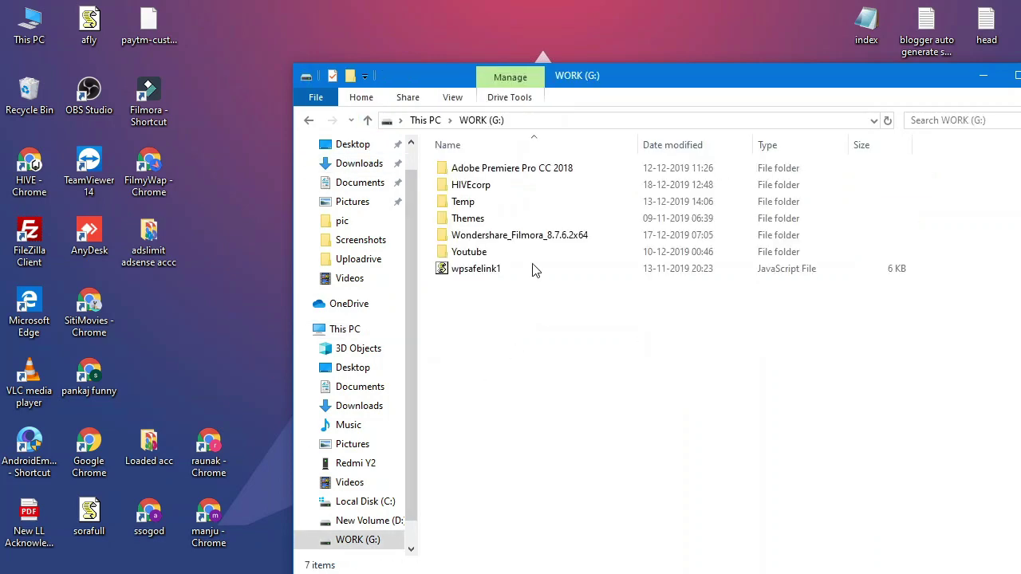
double_click(474, 185)
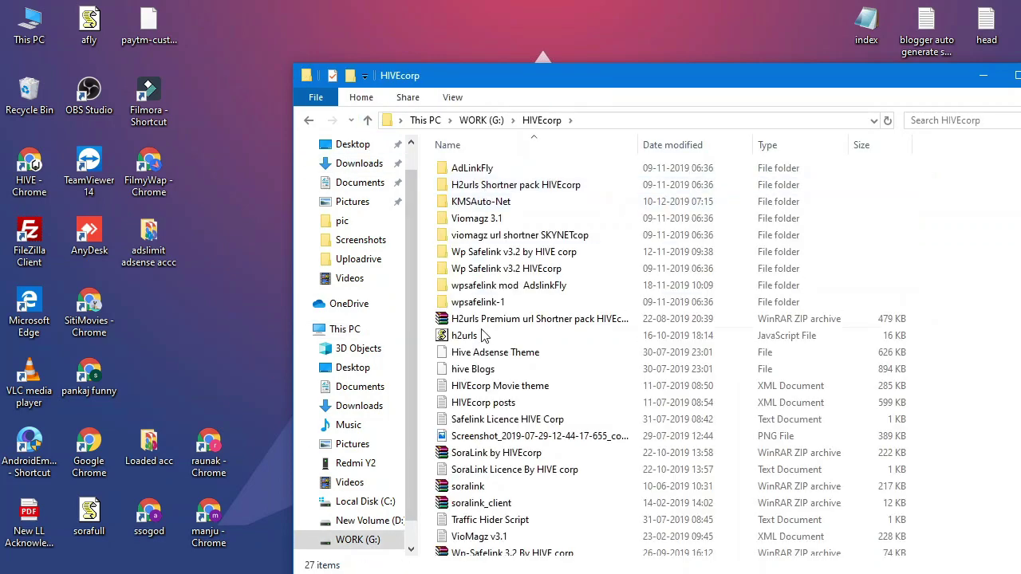
double_click(494, 286)
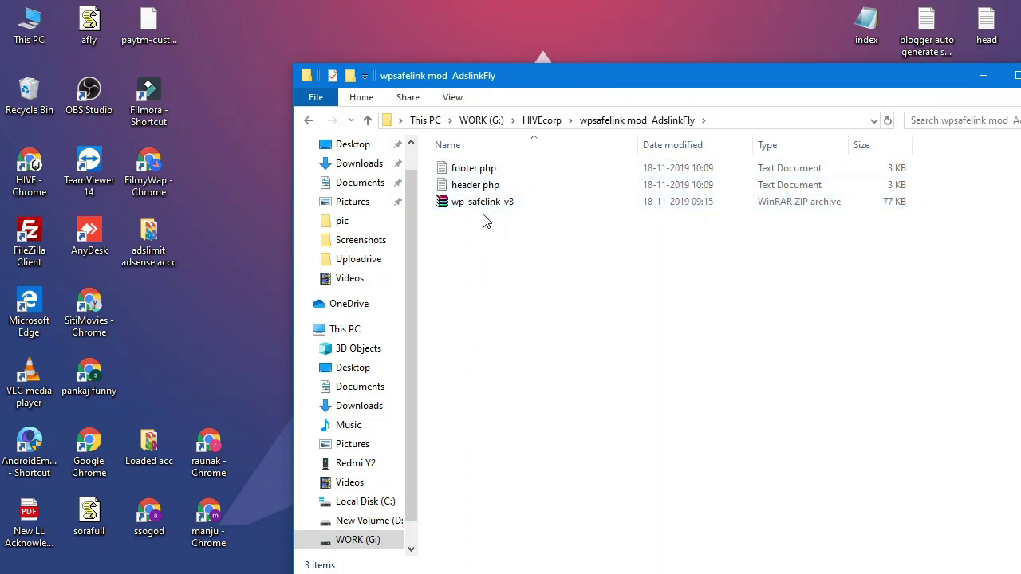
drag(483, 235, 497, 254)
drag(478, 241, 492, 274)
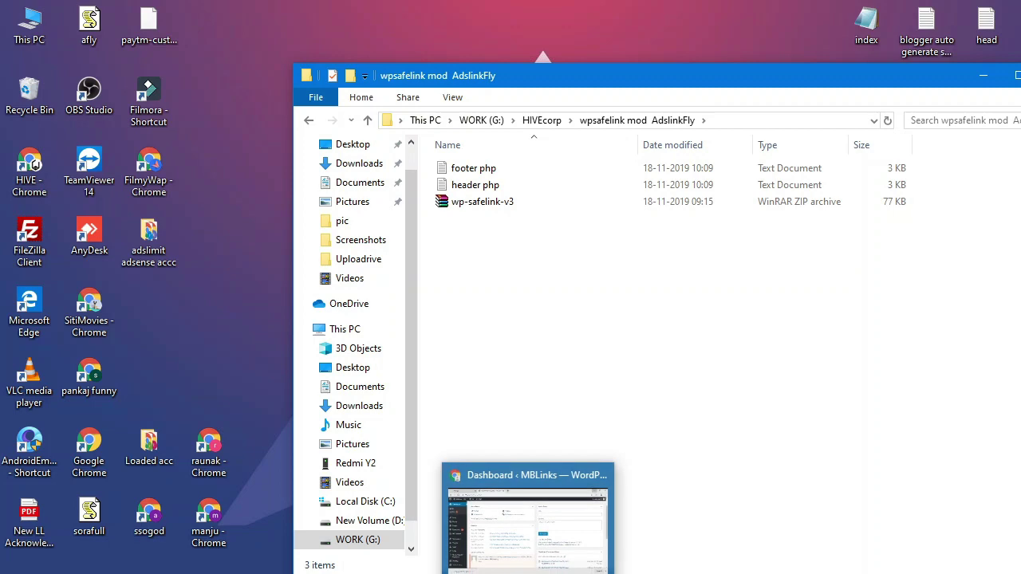
- Switch to Chrome and follow the blog article's safelink and download link through to the MbLink countdown page
click(529, 518)
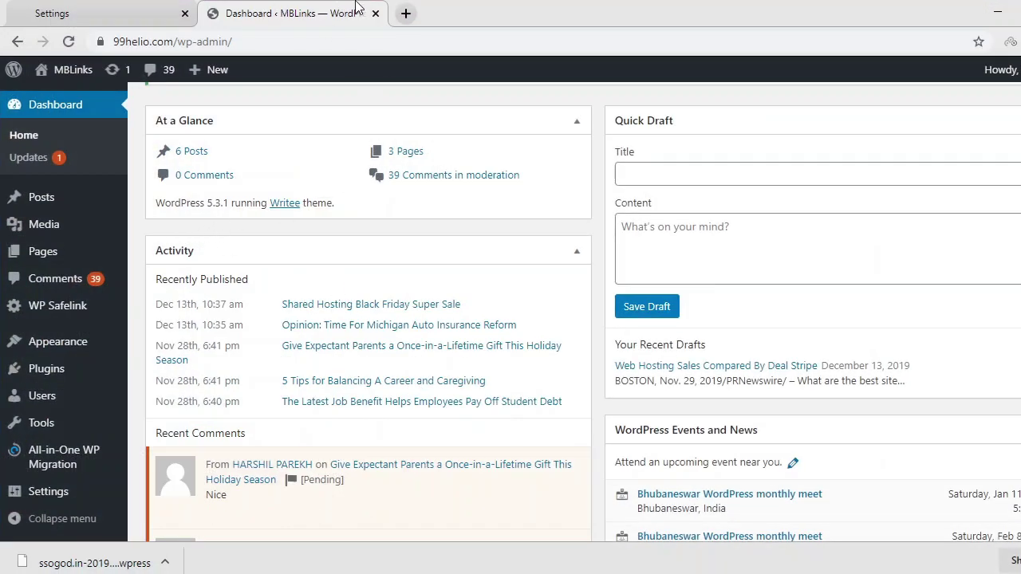
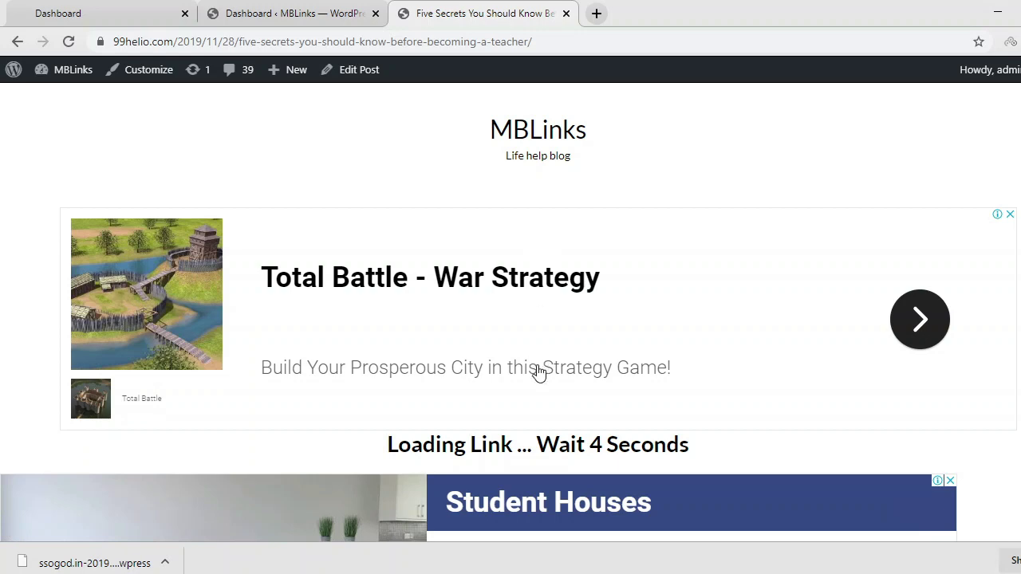
double_click(588, 446)
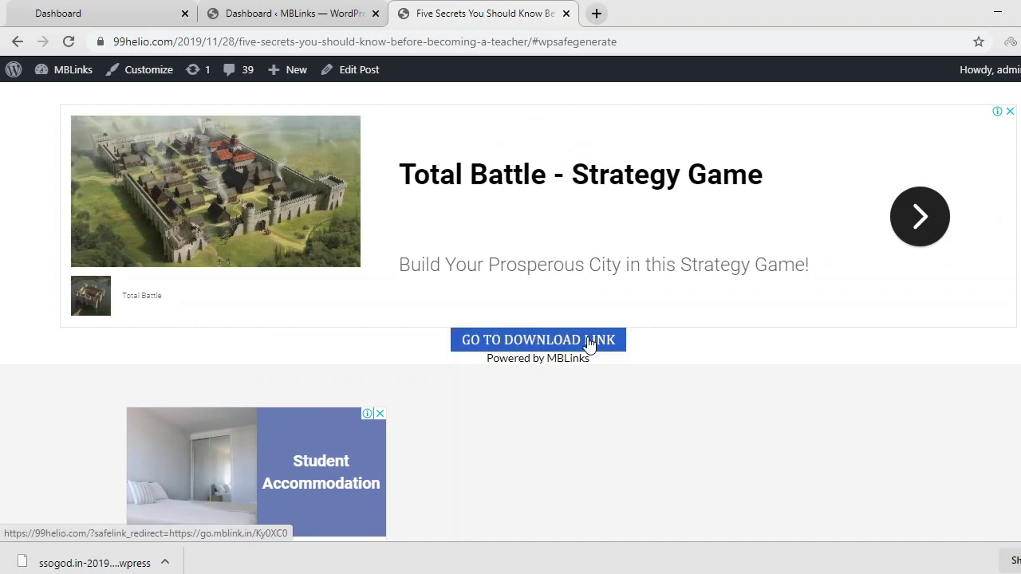
click(587, 341)
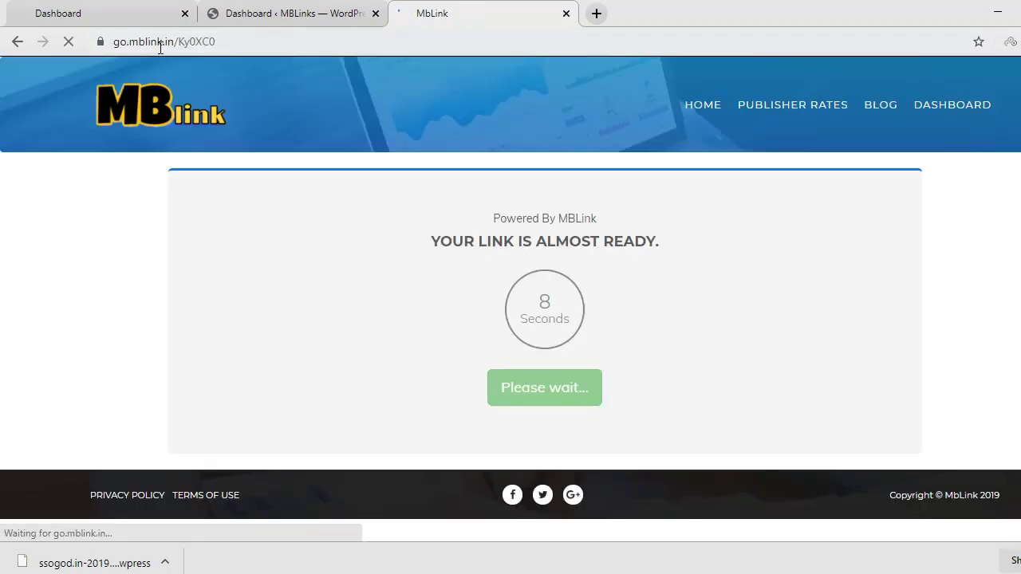
- Compare the MbLink countdown page's address with the 99helio.com dashboard address, examining the go.mblink.in domain and the short code Ky0XC0
drag(114, 40, 219, 36)
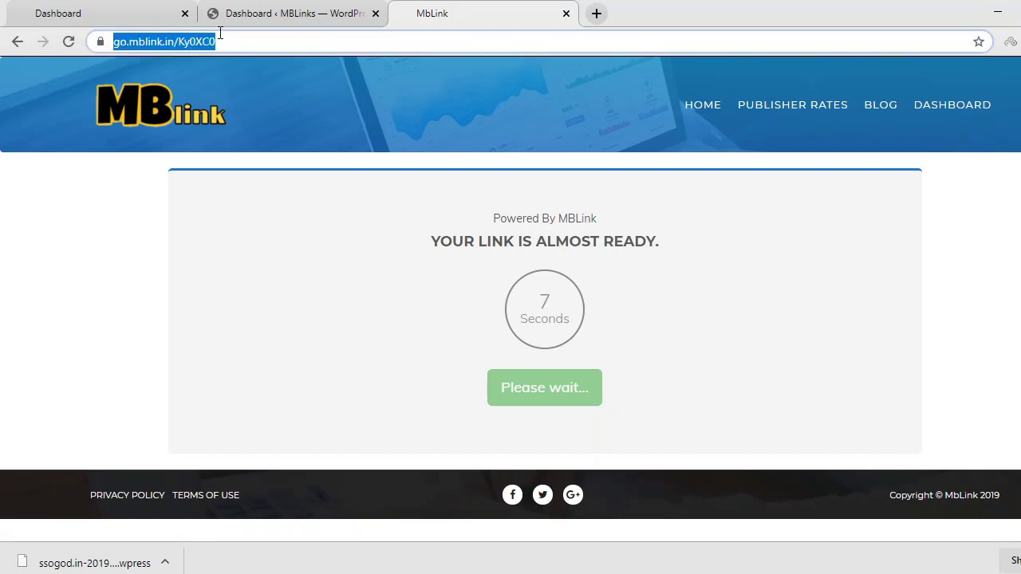
click(324, 13)
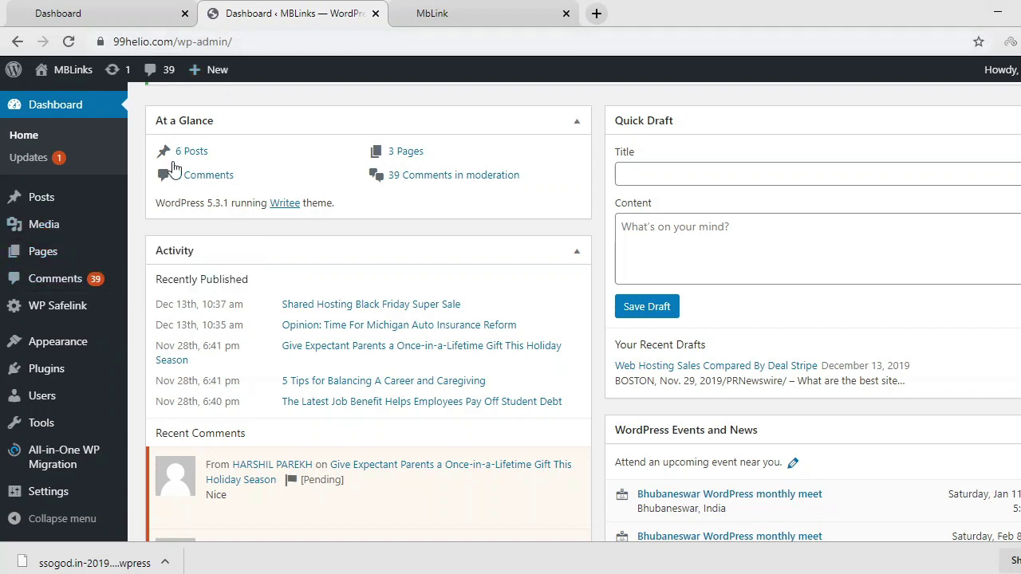
drag(239, 41, 114, 42)
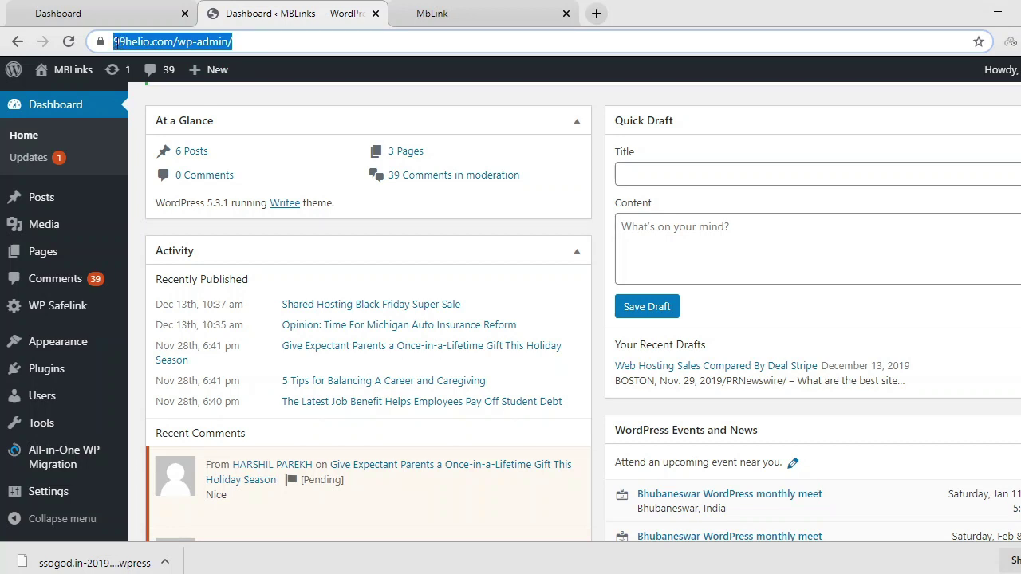
click(257, 38)
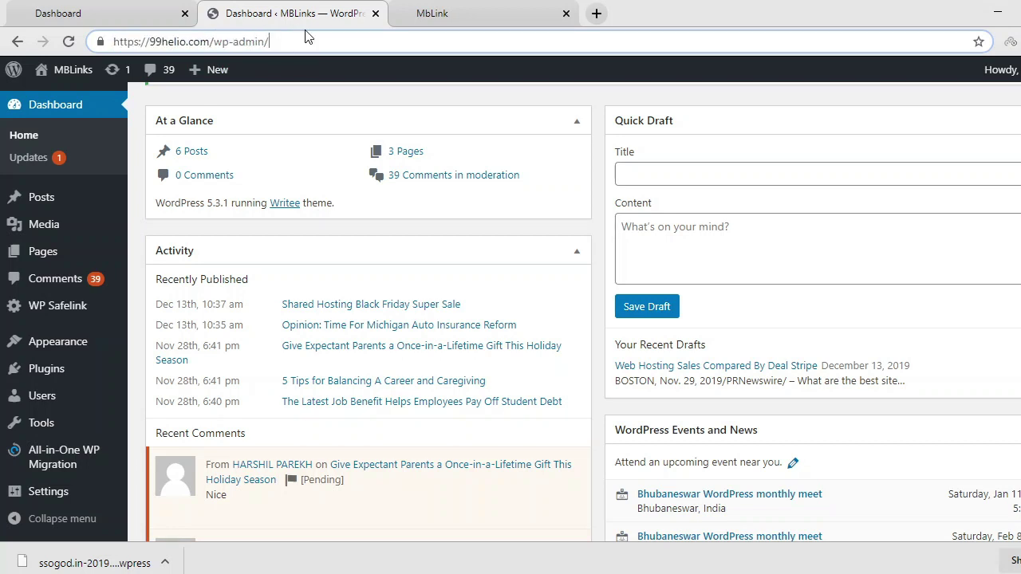
click(445, 8)
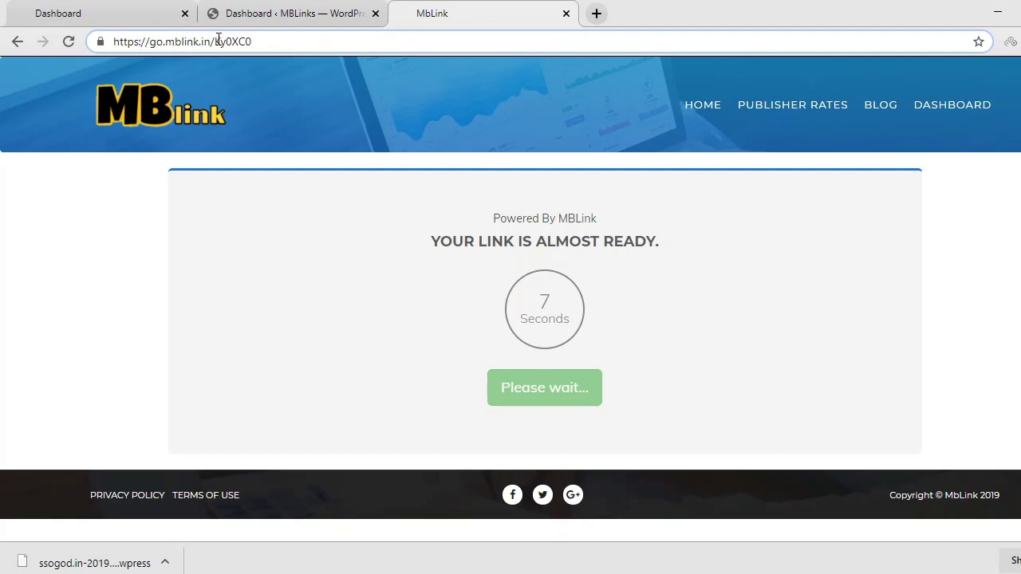
drag(214, 41, 287, 42)
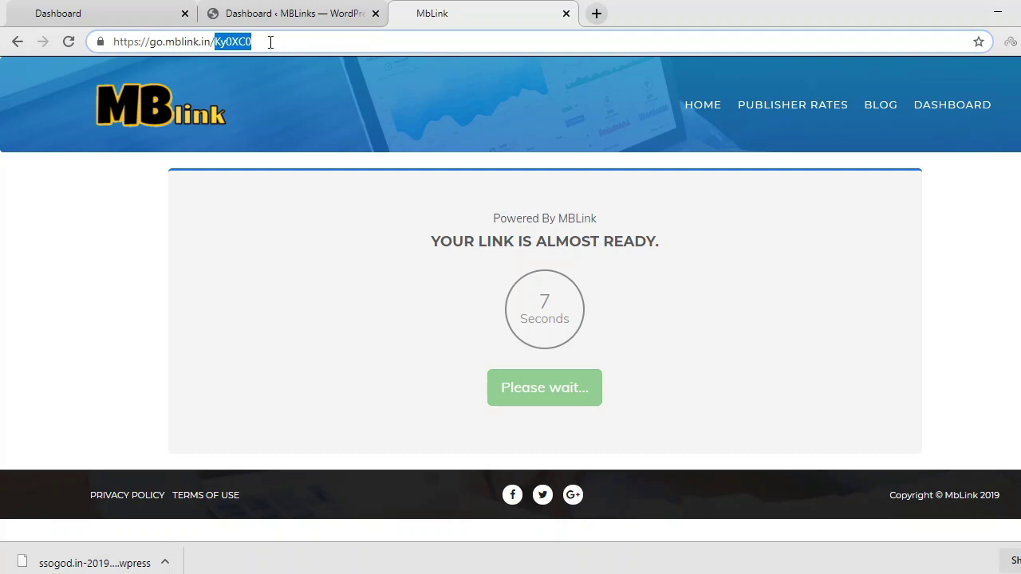
drag(270, 42, 113, 45)
click(284, 41)
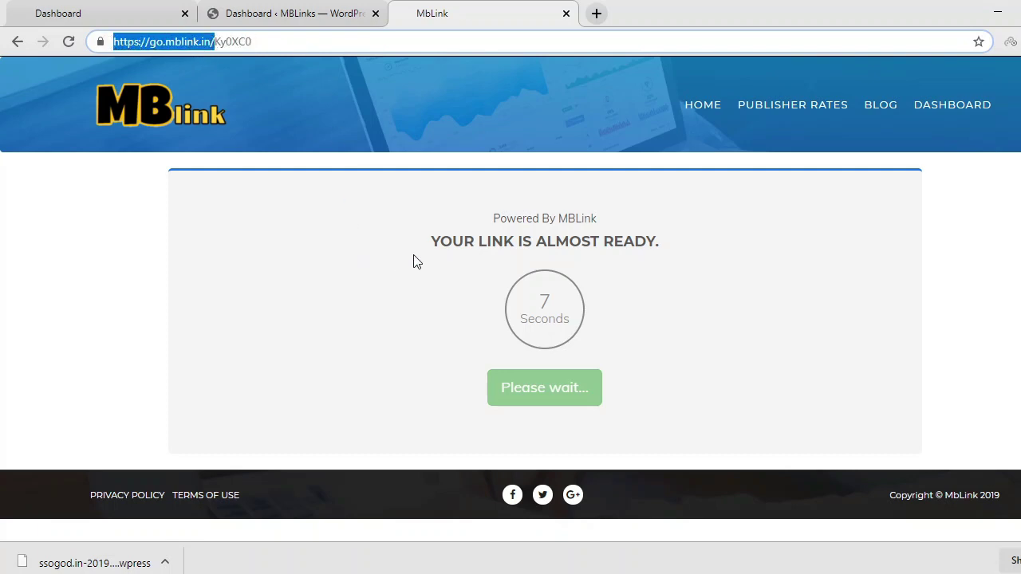
click(434, 393)
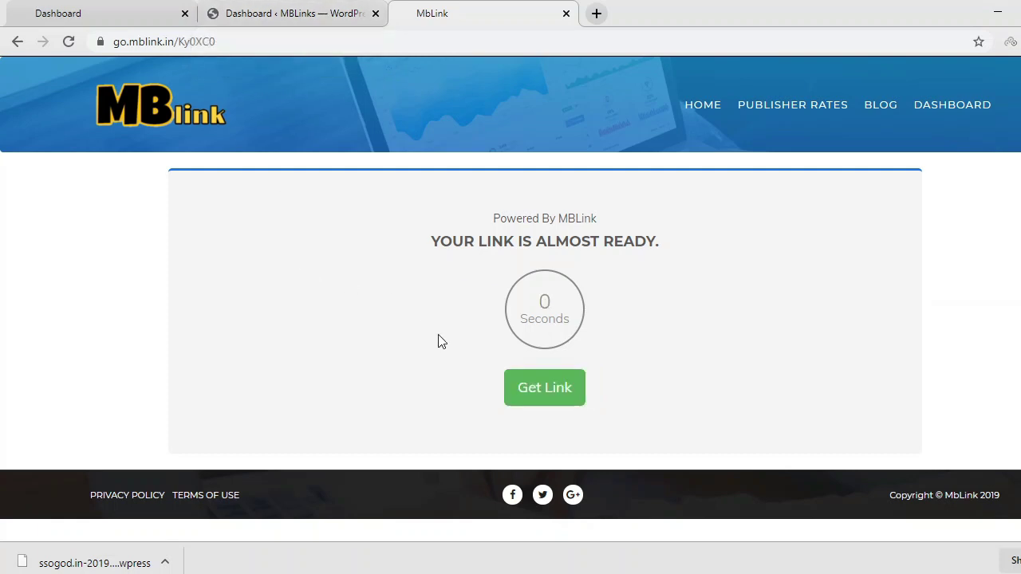
- Switch to Notepad and add a third entry, "3. redireact safelink to Adslinkfly", on the seventh line, followed by two line breaks
key(alt+Tab)
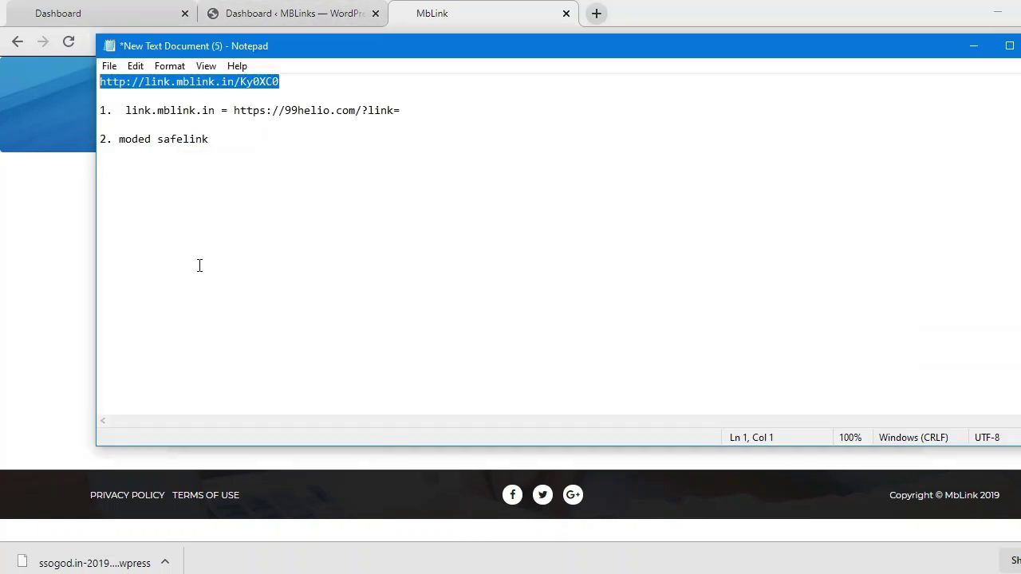
click(139, 163)
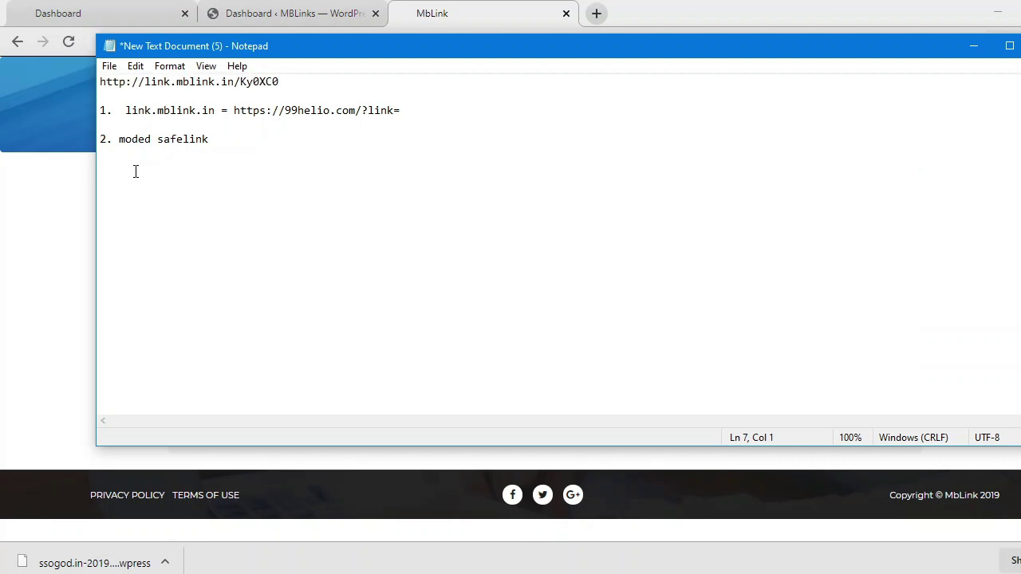
text(3. redireact safeli)
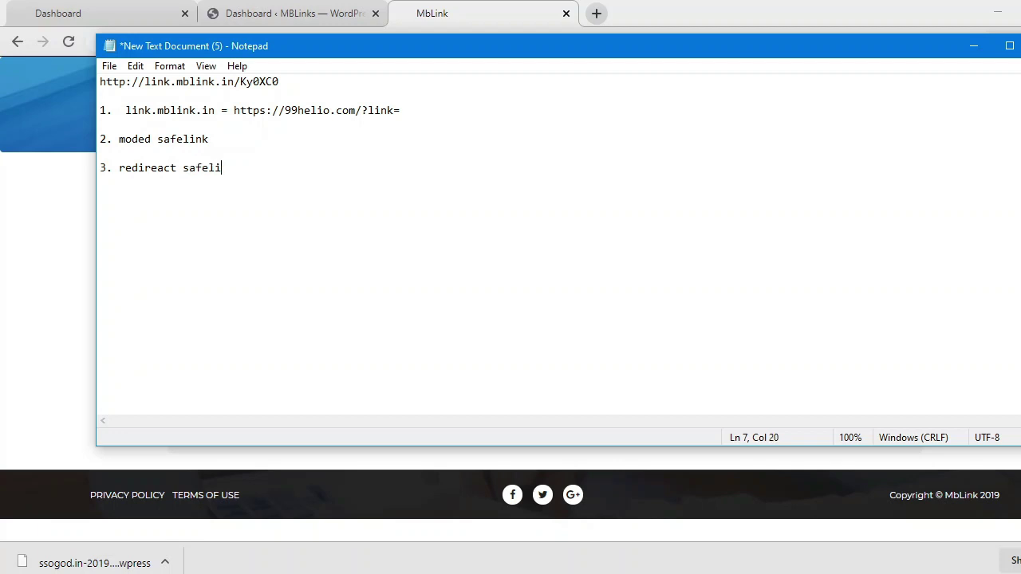
text(nk to Adslinkfly)
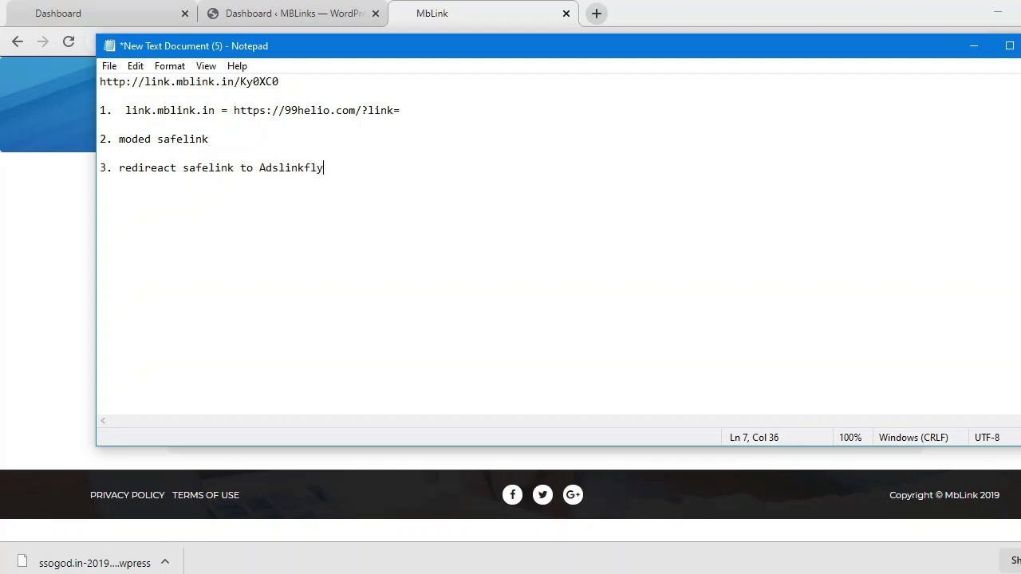
key(Return)
key(Return)
- Review the three numbered entries in the document, highlighting the domain mapping, the safelink redirect and the modded safelink
drag(125, 111, 289, 97)
drag(354, 103, 406, 104)
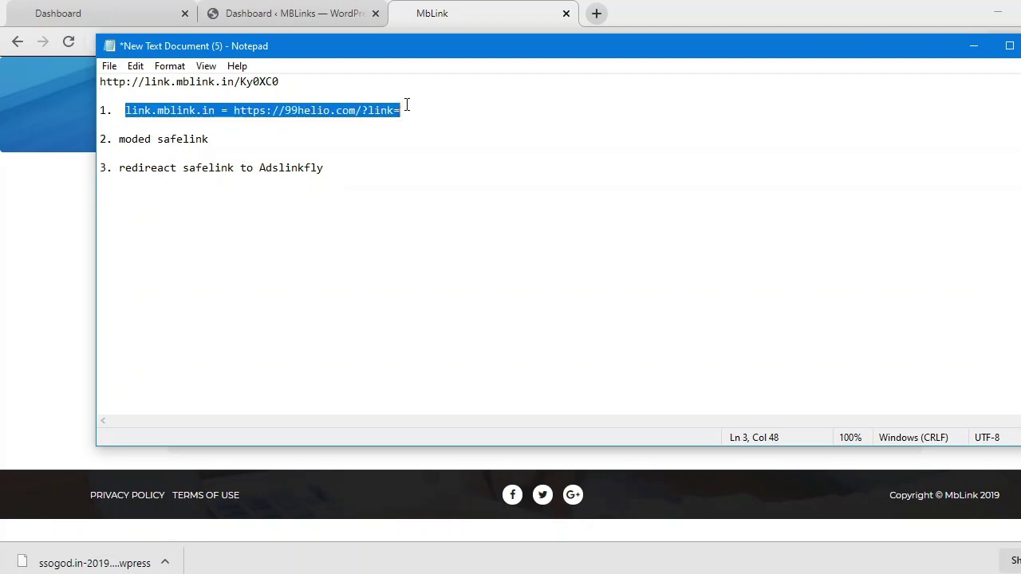
drag(119, 172, 324, 168)
click(243, 154)
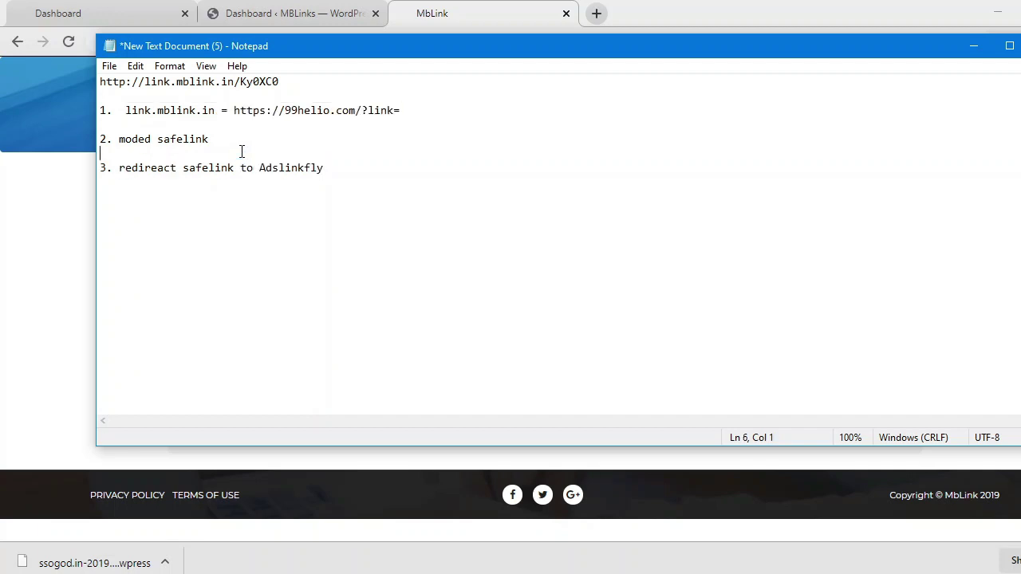
drag(238, 142, 124, 139)
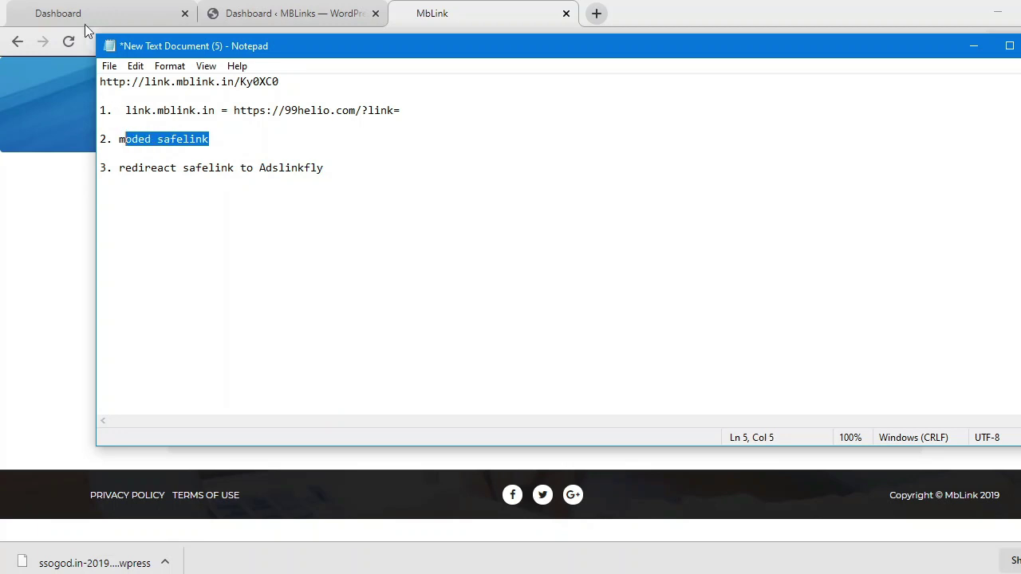
- Switch to Chrome, open the MbLink site's home page from its member dashboard and look it over
click(83, 12)
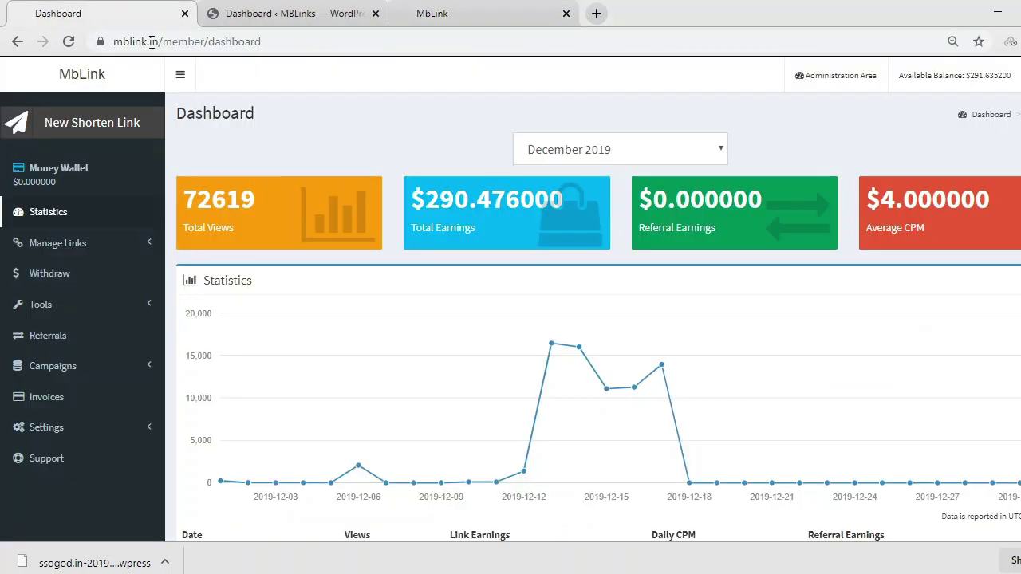
click(84, 74)
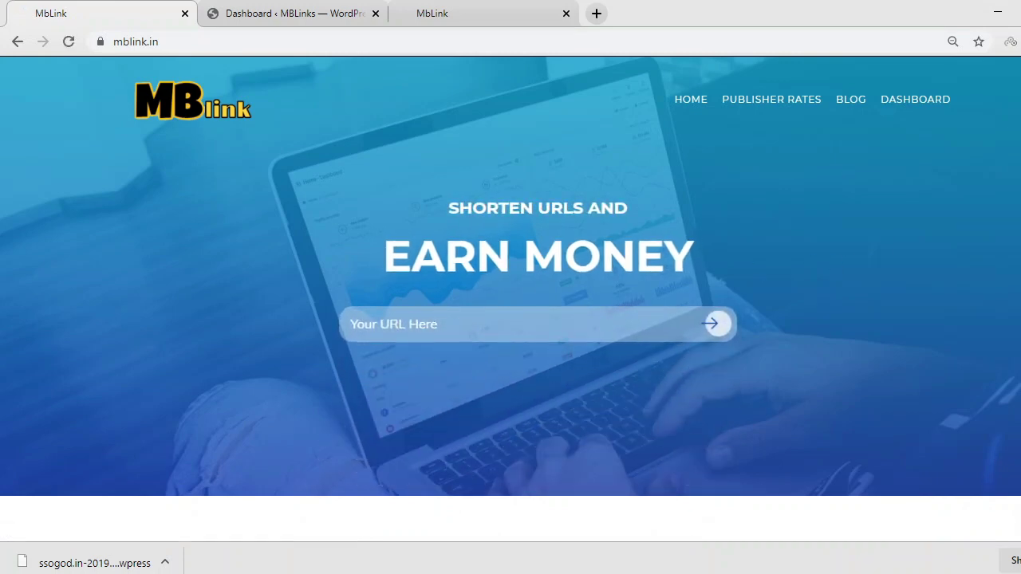
scroll(510, 279, down, 3)
scroll(510, 279, up, 3)
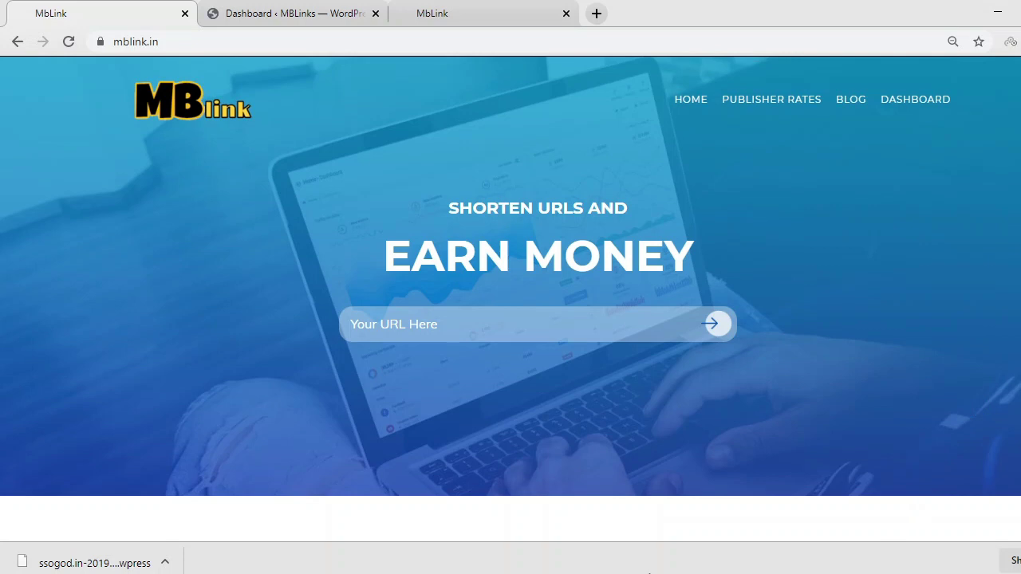
- Return to Notepad and examine the numbered entries, the link.mblink.in domain and the Ky0XC0 code in the short link
click(606, 534)
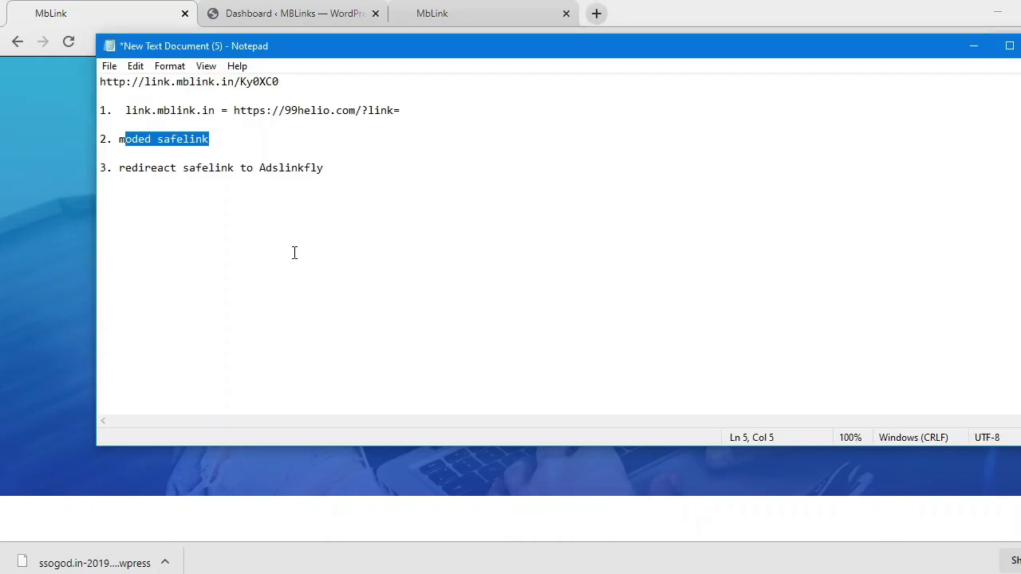
drag(120, 110, 337, 172)
click(344, 172)
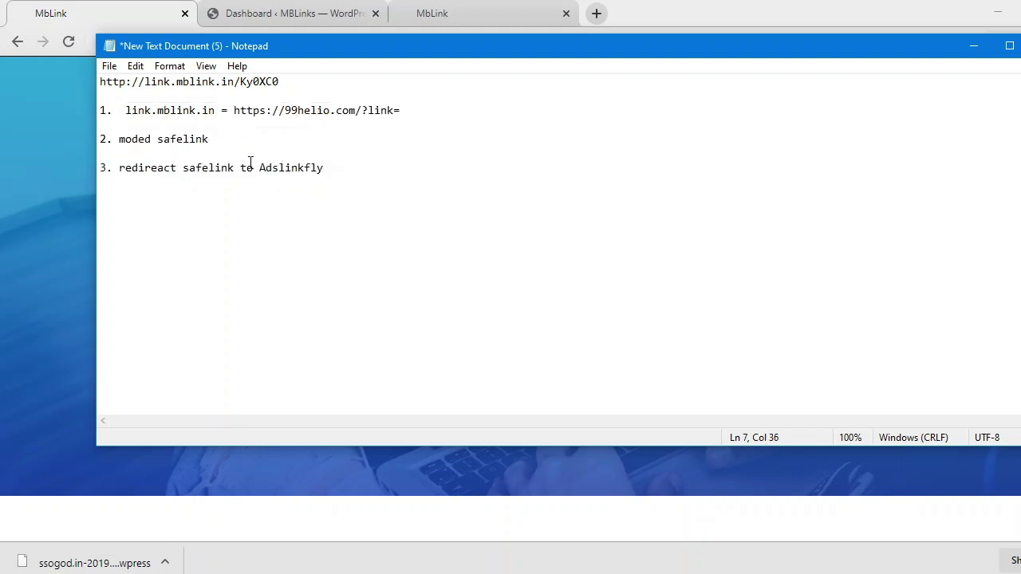
drag(122, 110, 217, 108)
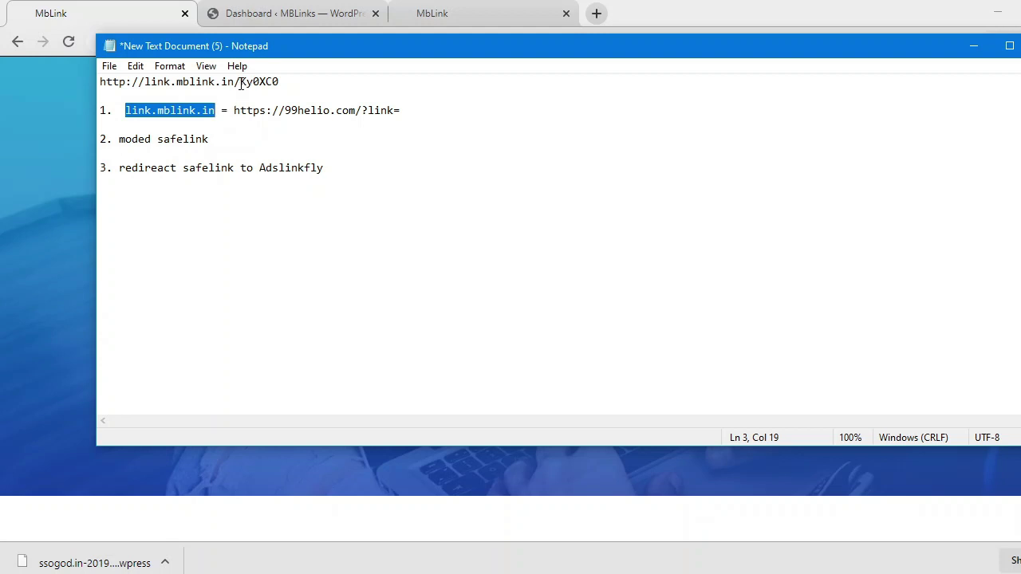
drag(240, 83, 281, 82)
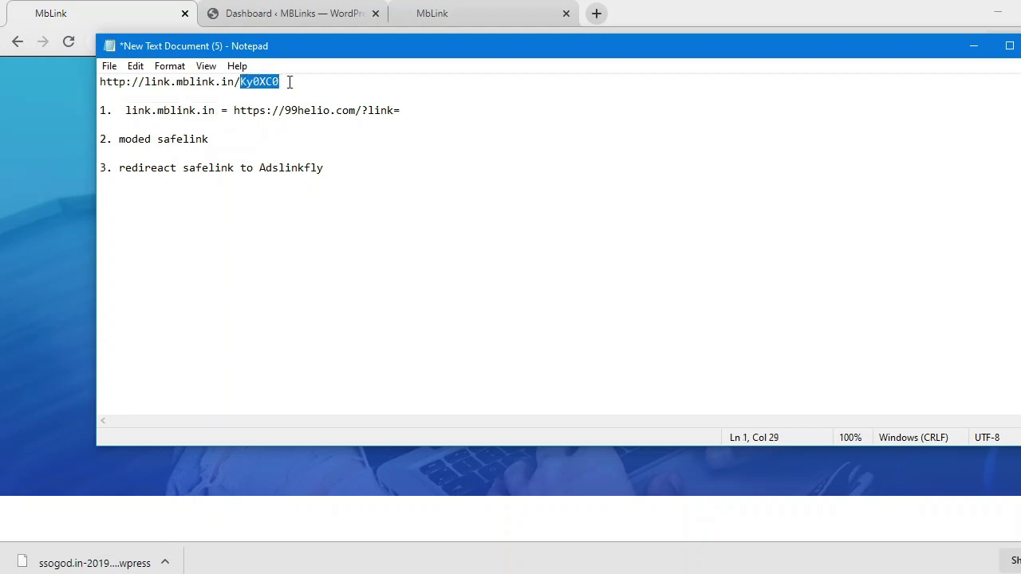
click(288, 82)
click(129, 213)
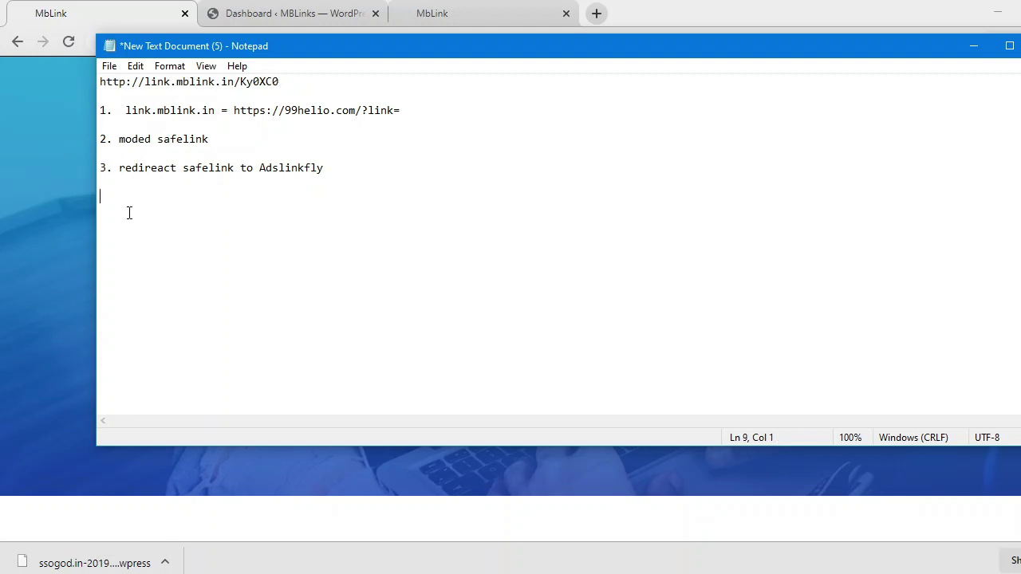
drag(164, 82, 242, 82)
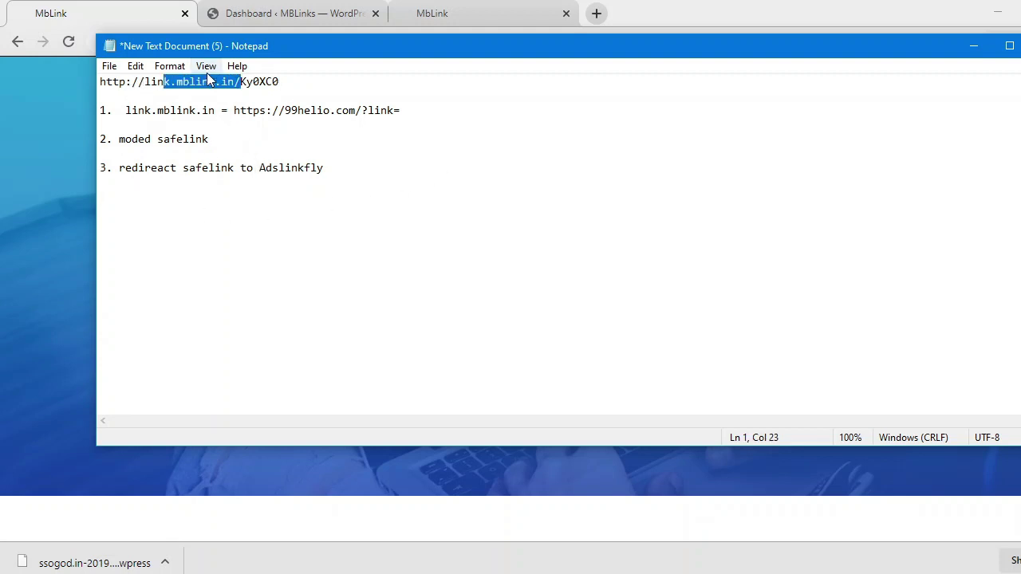
click(118, 216)
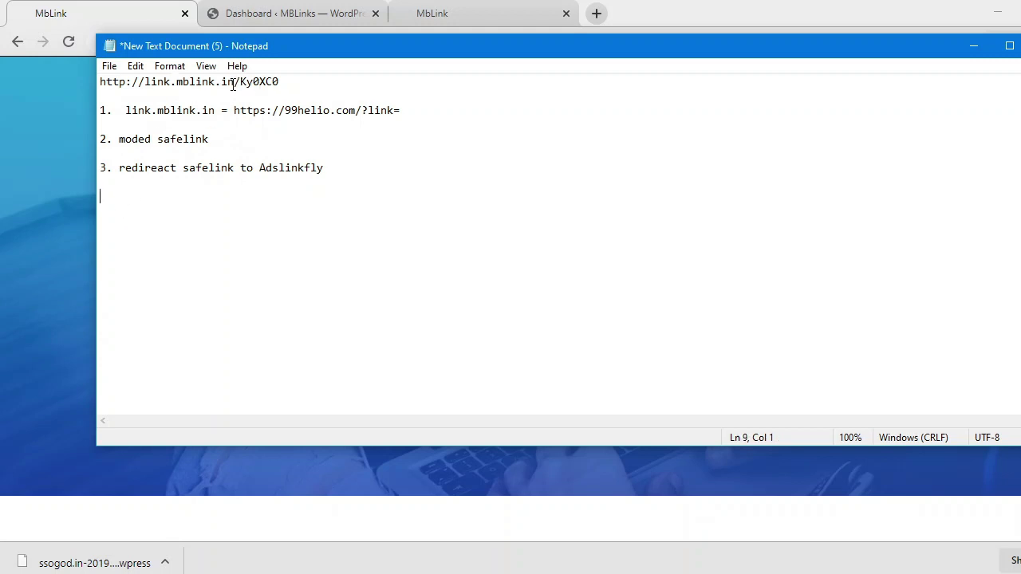
drag(240, 82, 282, 82)
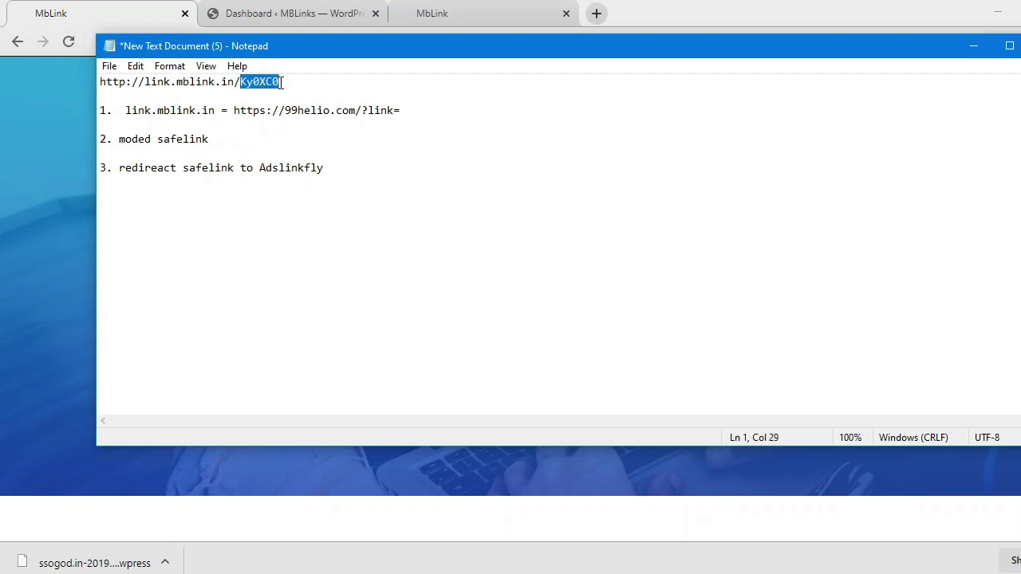
click(287, 82)
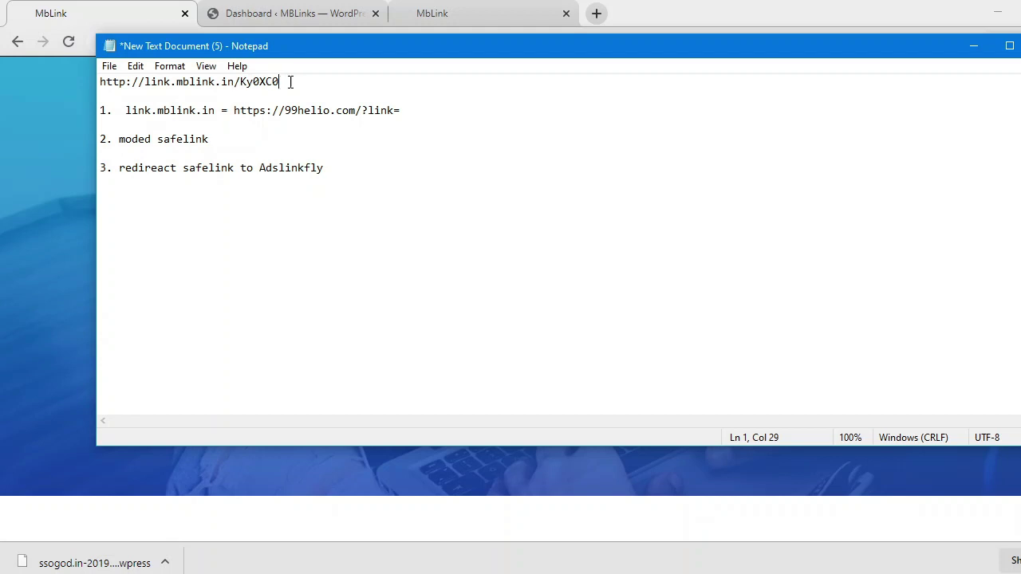
- Examine the short link's Ky0XC0 code and link.mblink.in domain, along with the 99helio.com address mapped in entry 1
drag(290, 82, 243, 85)
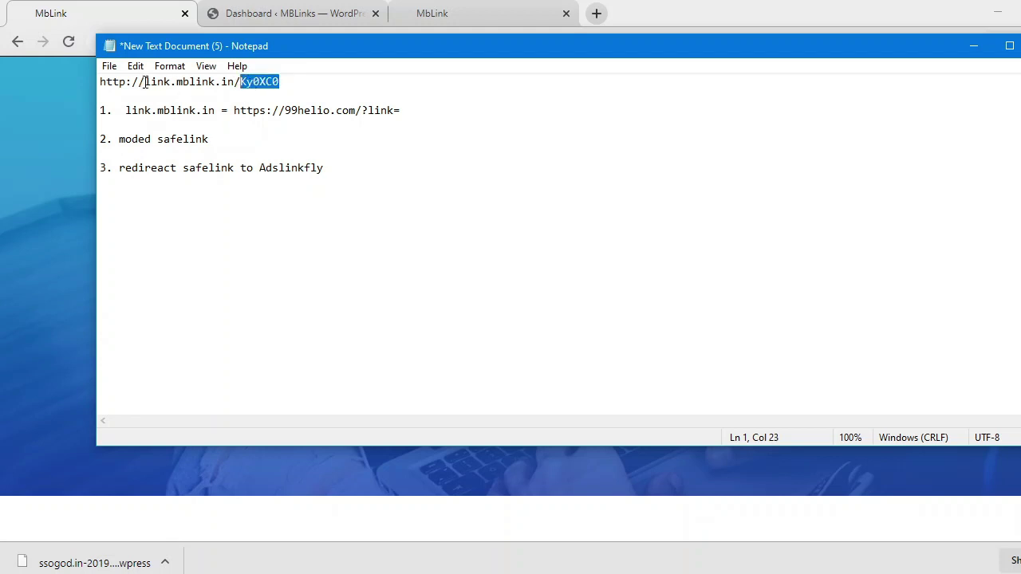
drag(146, 82, 235, 82)
click(191, 83)
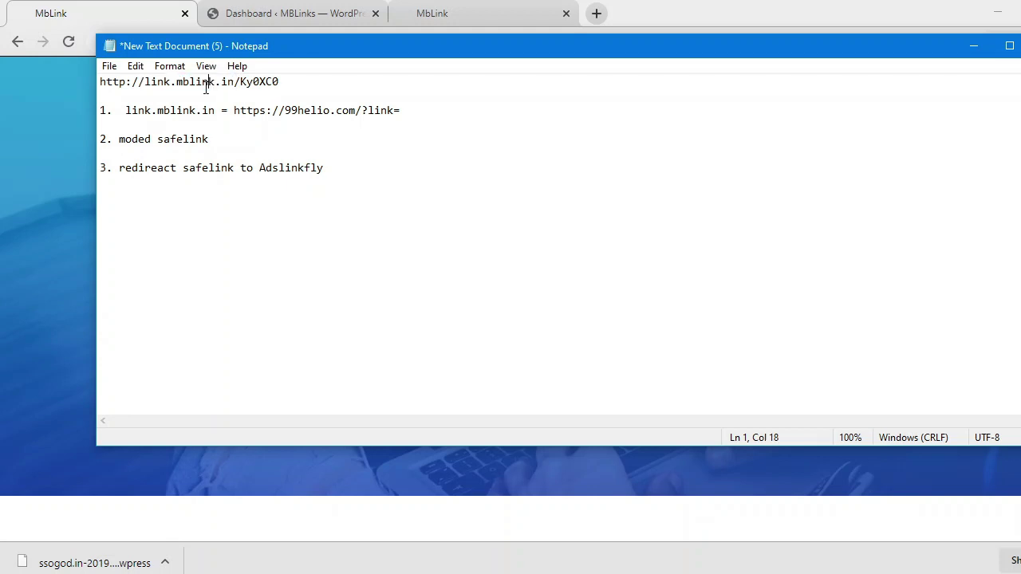
click(203, 82)
click(222, 83)
click(190, 82)
drag(294, 112, 330, 111)
click(333, 98)
click(404, 112)
- Copy the Ky0XC0 code from the short link and append it after "?link=" in entry 1
drag(239, 82, 279, 83)
right_click(268, 82)
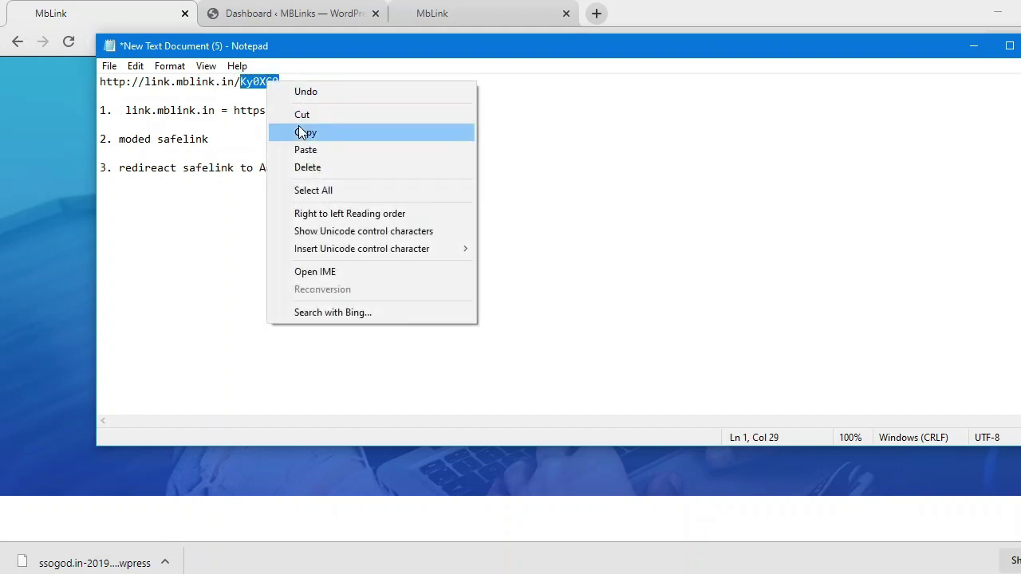
click(304, 132)
click(403, 111)
right_click(406, 111)
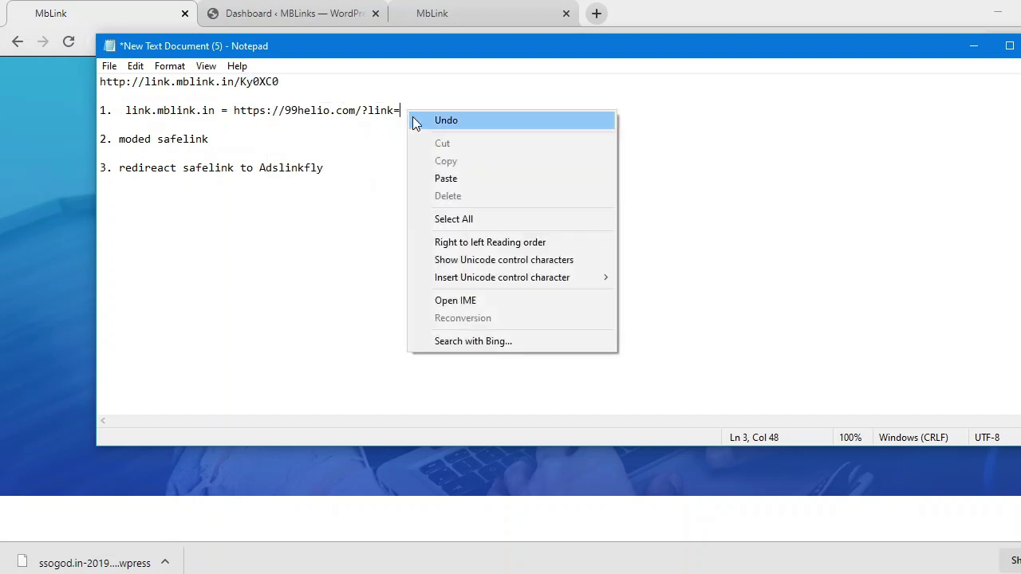
click(428, 178)
drag(401, 110, 438, 112)
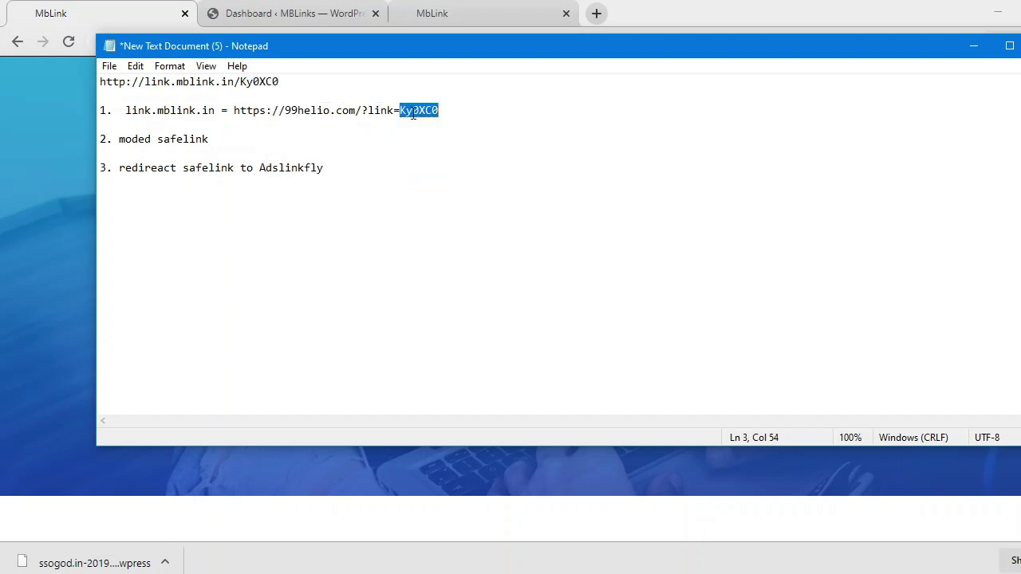
click(339, 177)
key(alt+Tab)
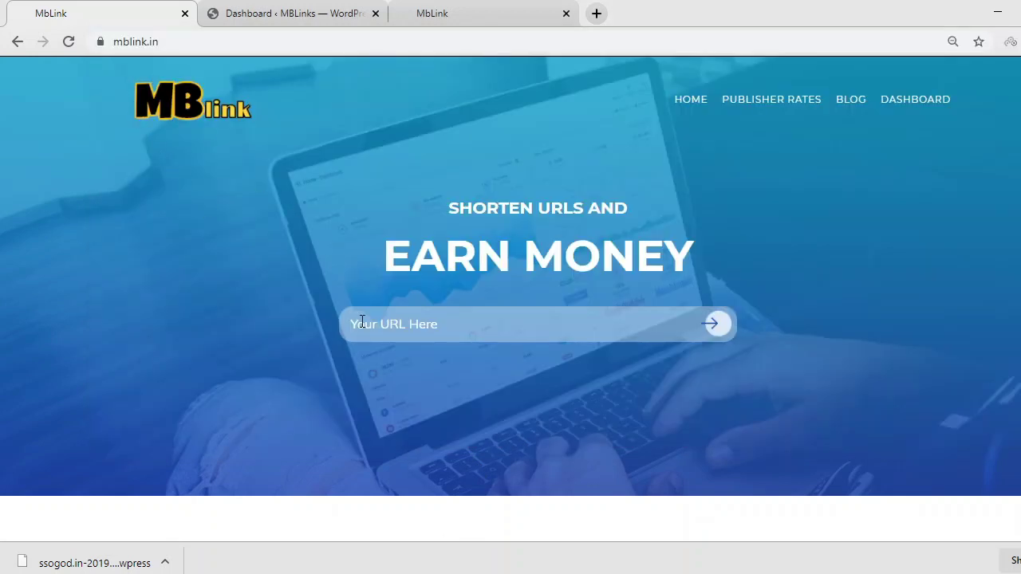
click(362, 321)
click(368, 360)
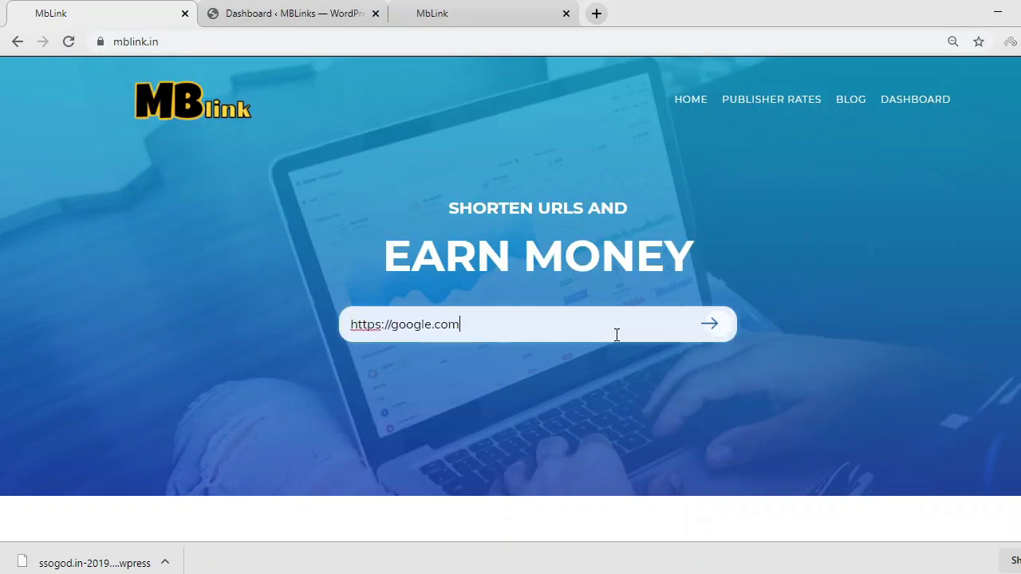
click(710, 324)
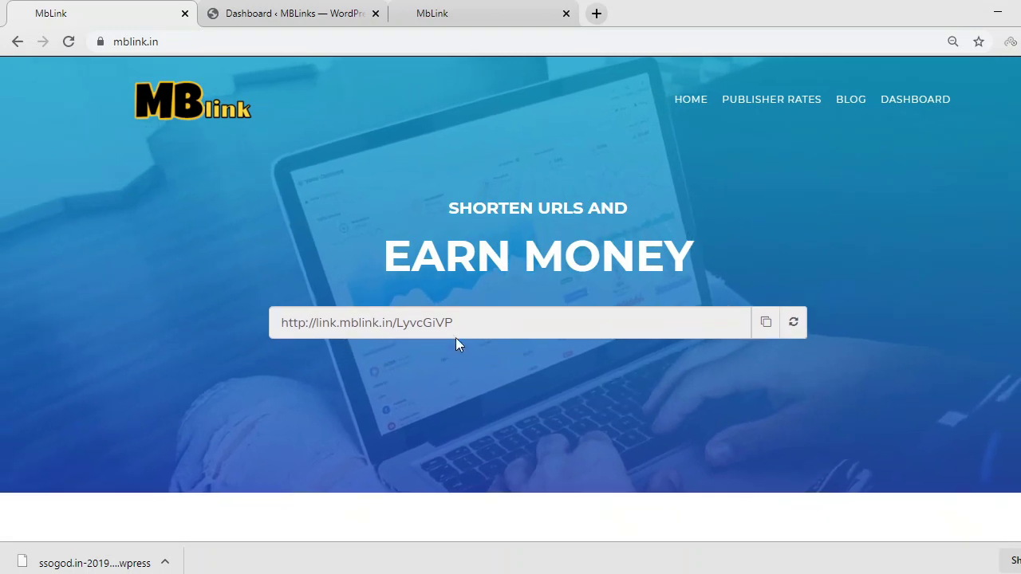
- Open the new short link in another tab, generate its link on the blog page and continue to the go.mblink.in page
click(456, 343)
right_click(458, 324)
click(474, 356)
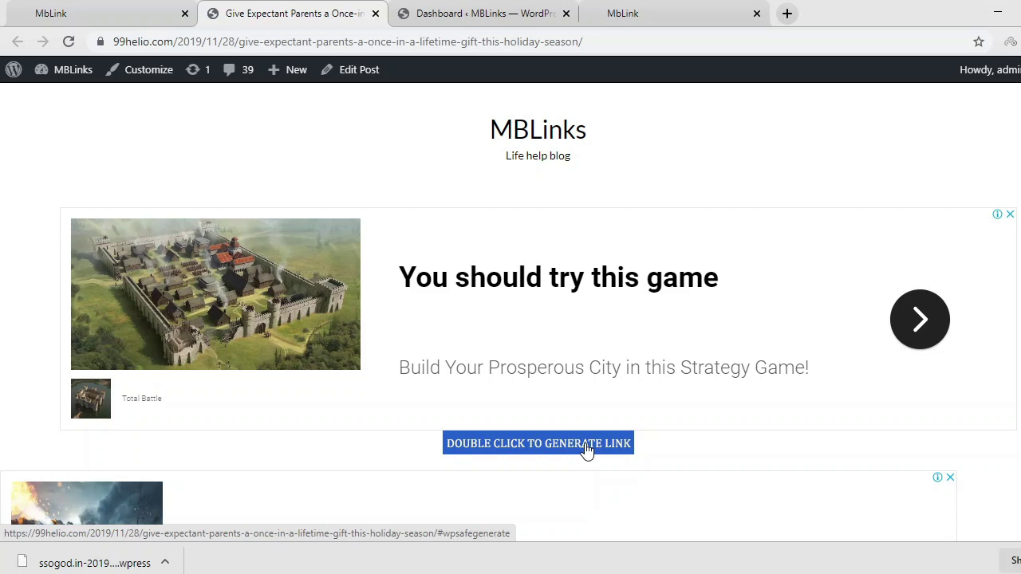
double_click(588, 447)
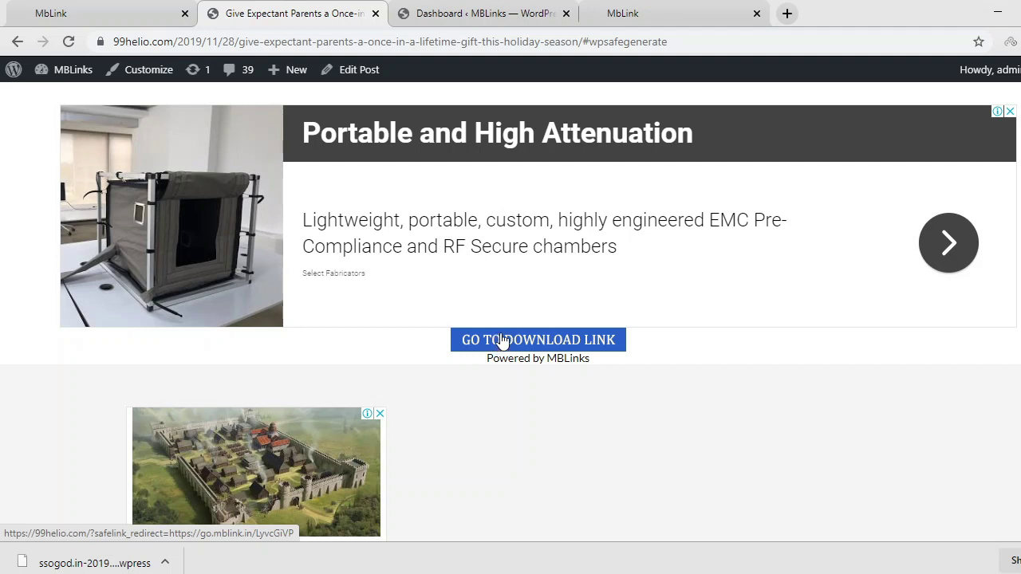
click(473, 345)
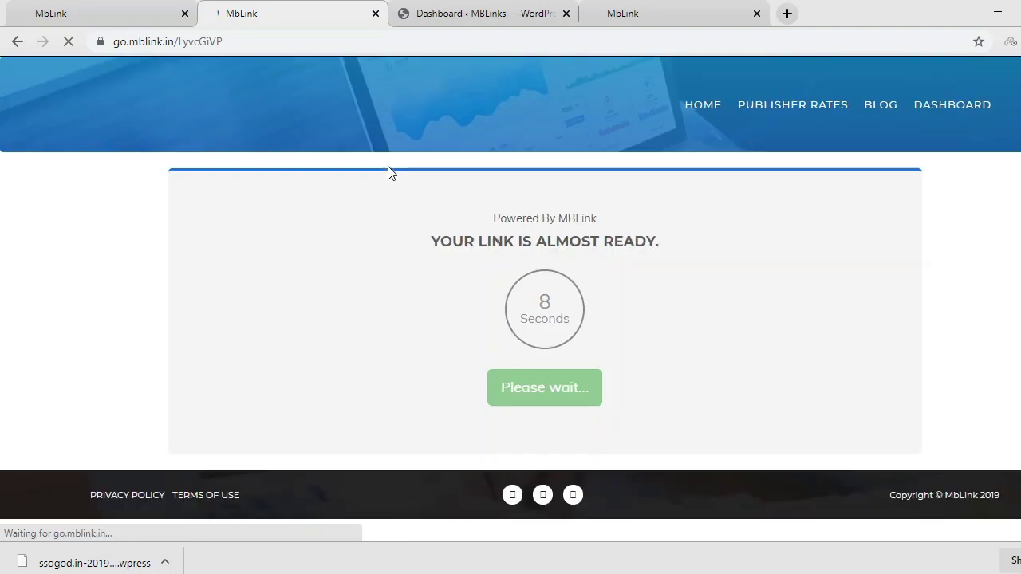
double_click(176, 40)
click(168, 182)
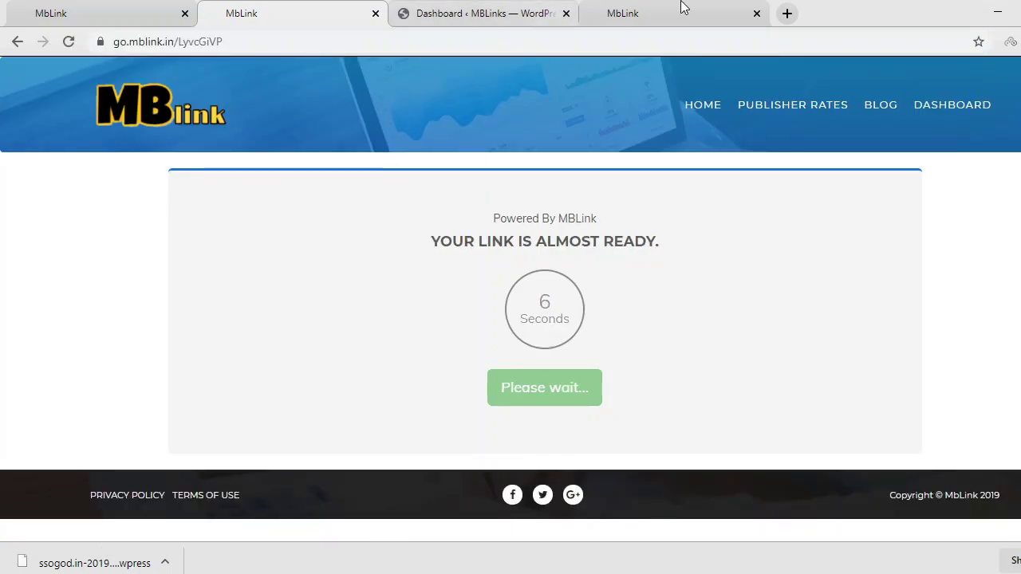
- Switch to Notepad and add "des/" on the ninth line, checking the go.mblink.in countdown page in Chrome
click(997, 13)
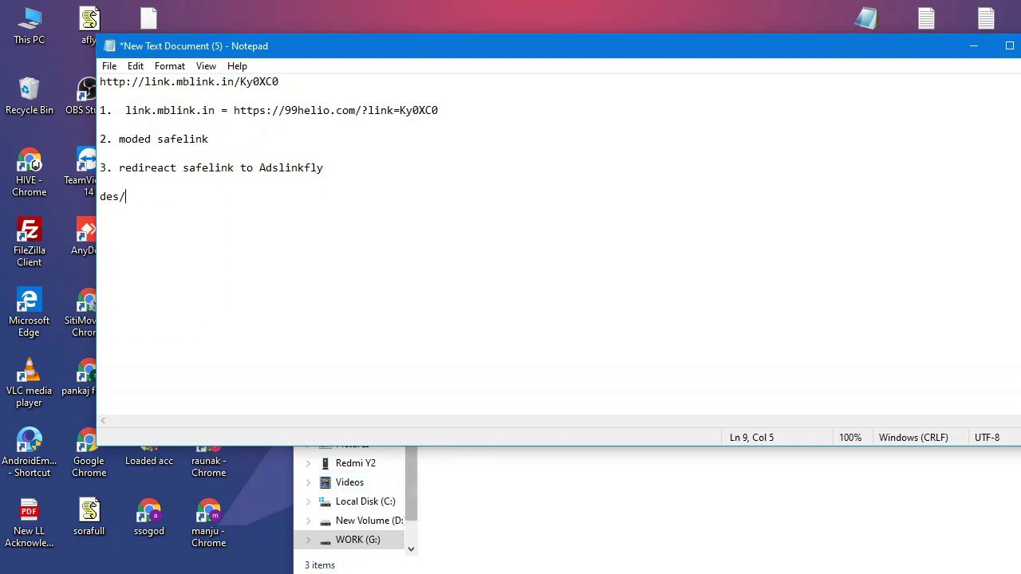
key(alt+Tab)
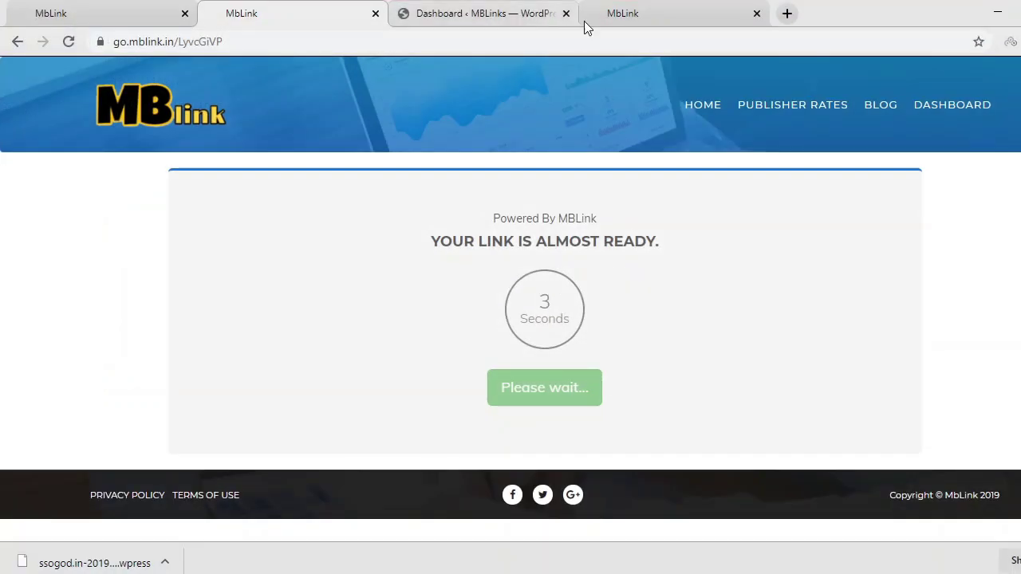
click(997, 14)
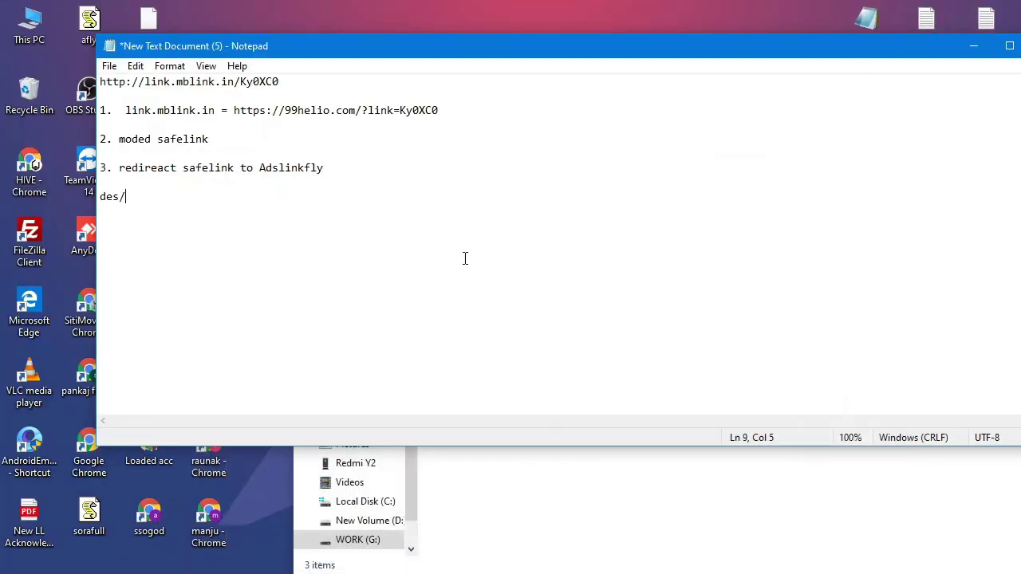
- Review the footer php, header php and wp-safelink-v3 files in the "wpsafelink mod AdslinkFly" folder
click(970, 47)
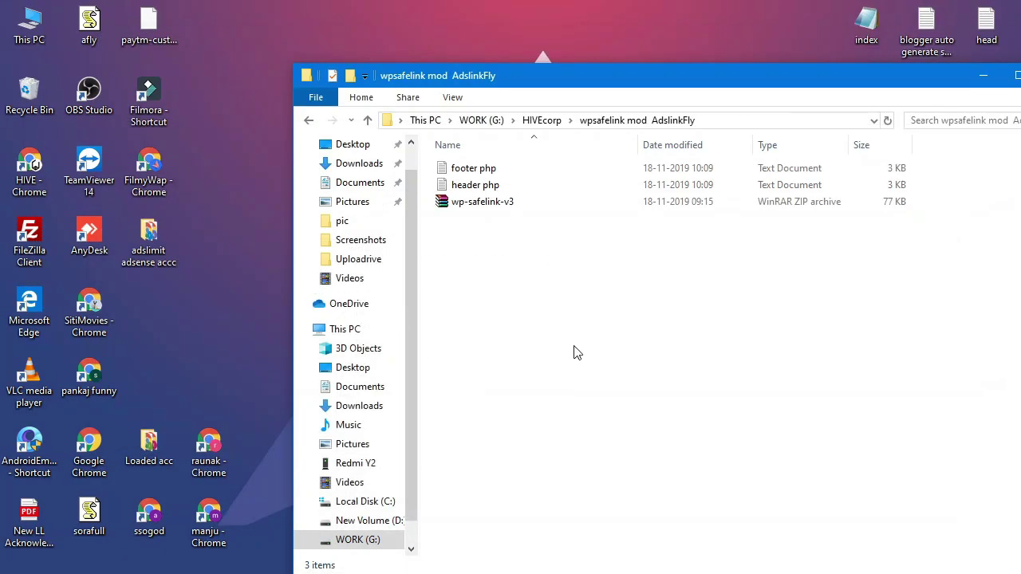
drag(497, 273, 509, 169)
click(549, 293)
drag(505, 252, 498, 172)
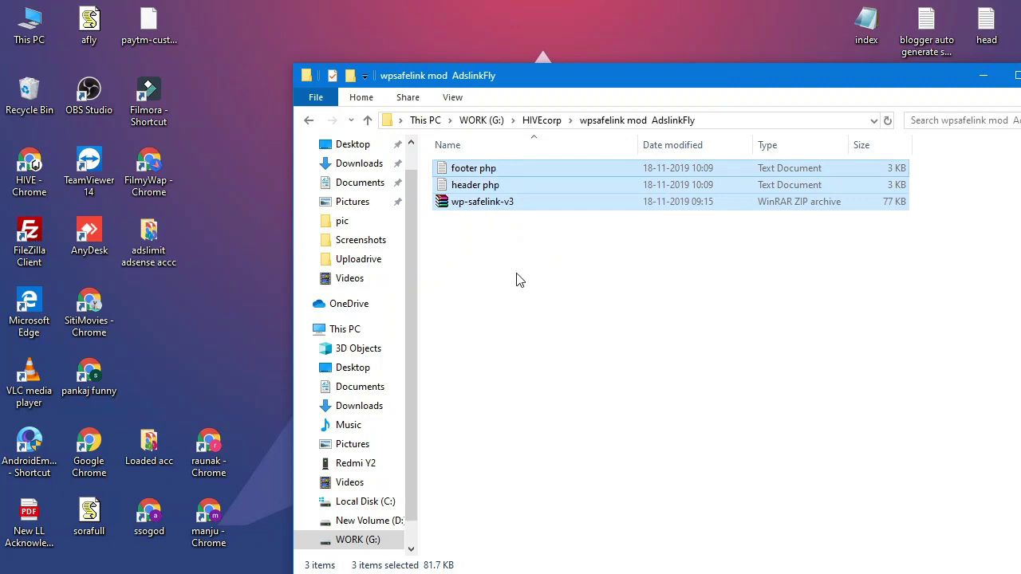
click(517, 277)
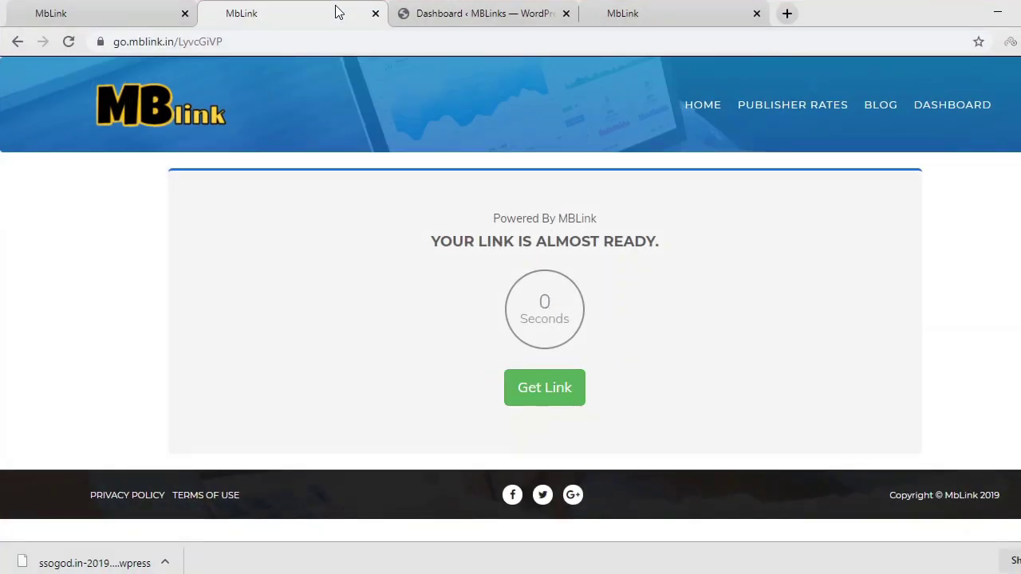
click(997, 13)
drag(644, 293, 638, 169)
click(568, 281)
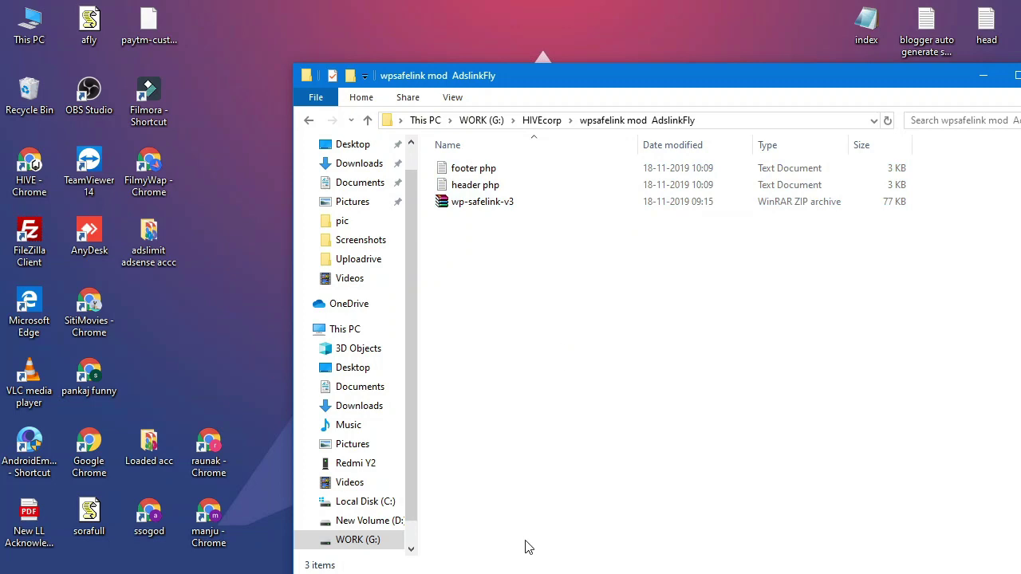
key(alt+Tab)
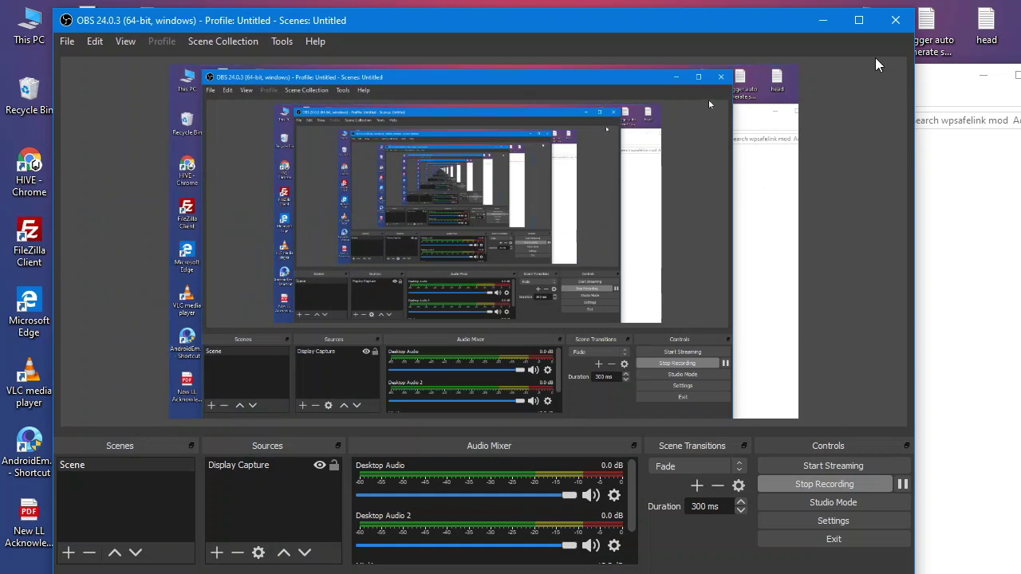